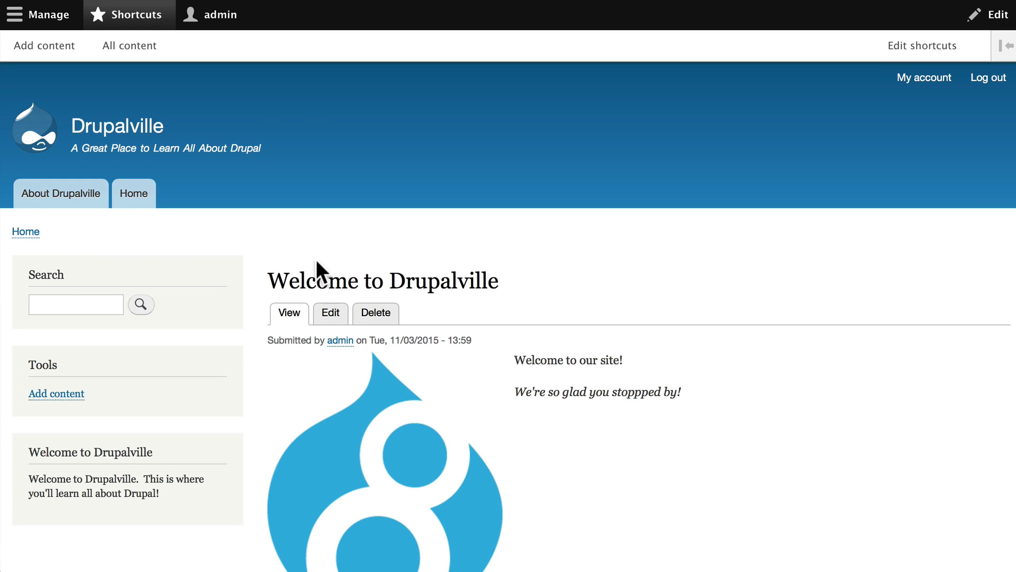
- Open the edit form for the 'Welcome to Drupalville' article
{"action": "left_click", "coordinate": [331, 315]}
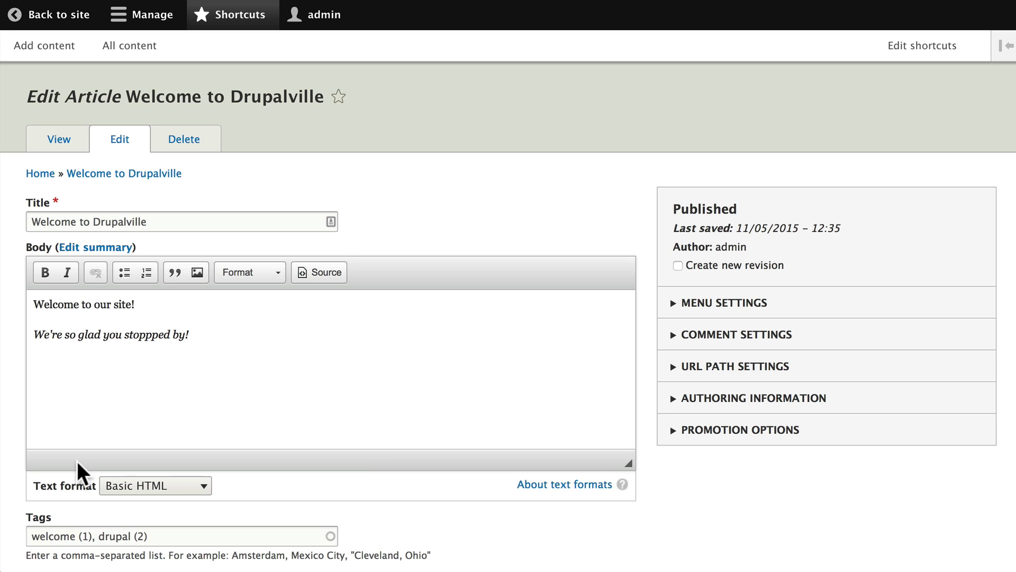
- Change the body text format from Basic HTML to Full HTML and confirm the switch
{"action": "left_click", "coordinate": [141, 488]}
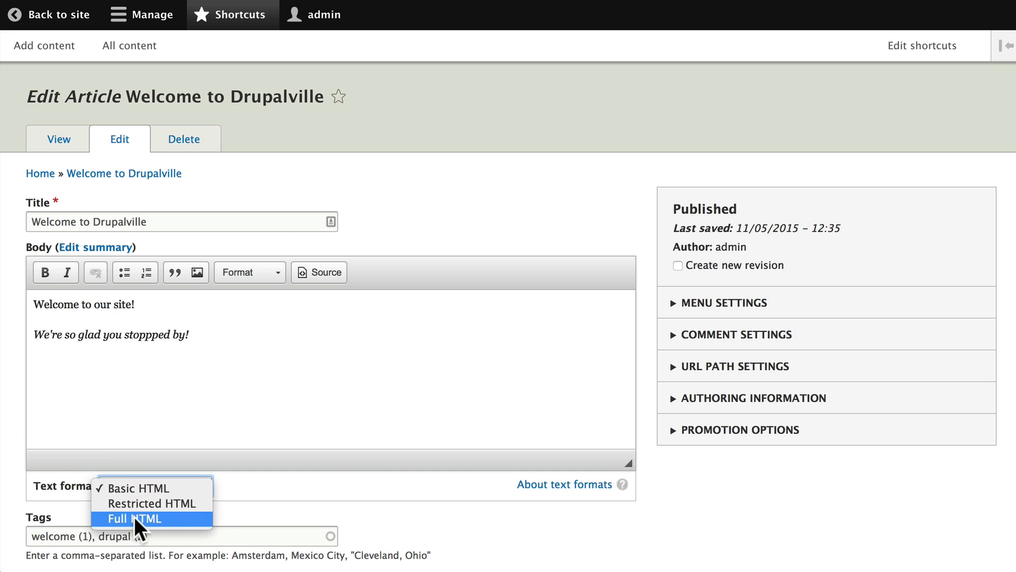
{"action": "left_click", "coordinate": [139, 519]}
{"action": "left_click", "coordinate": [435, 398]}
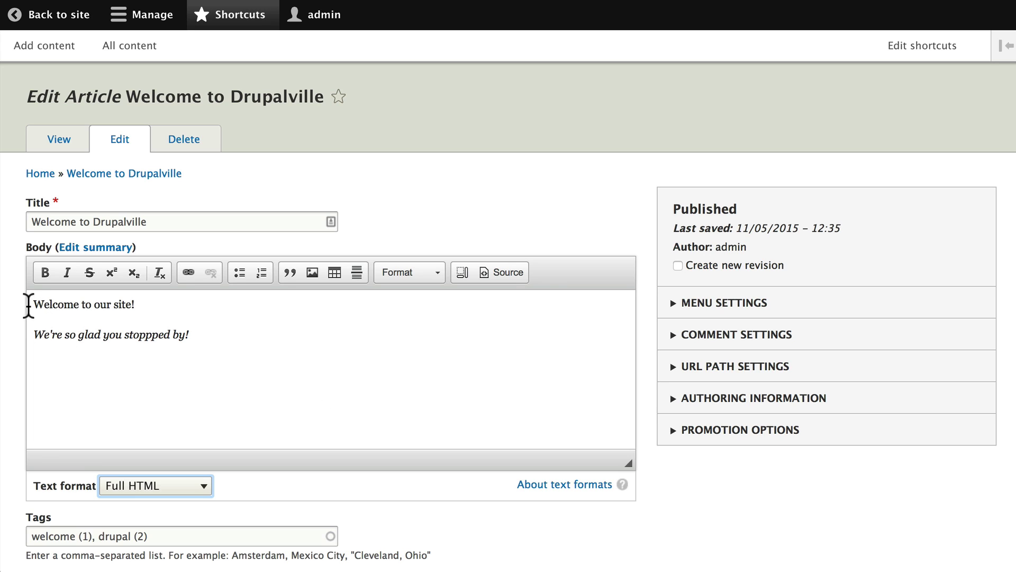
- Format the opening line 'Welcome to our site!' as Heading 2
{"action": "left_click_drag", "start_coordinate": [28, 305], "coordinate": [153, 302]}
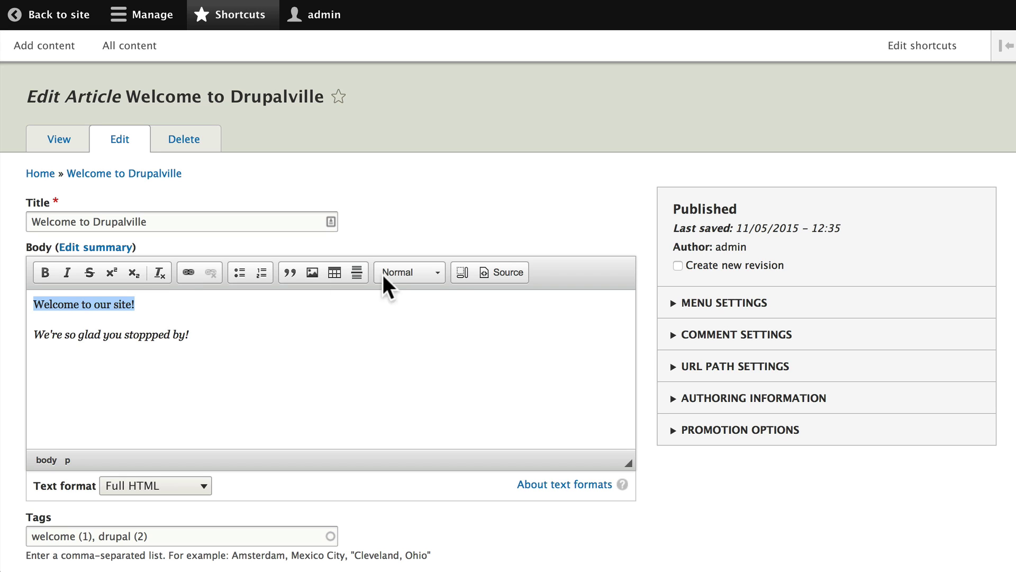
{"action": "left_click", "coordinate": [437, 269]}
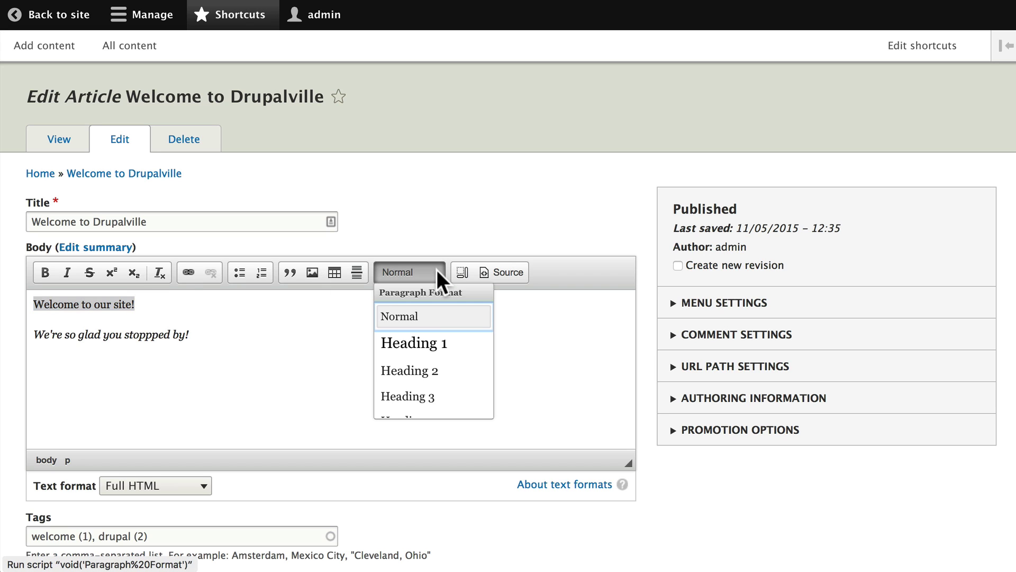
{"action": "left_click", "coordinate": [411, 373]}
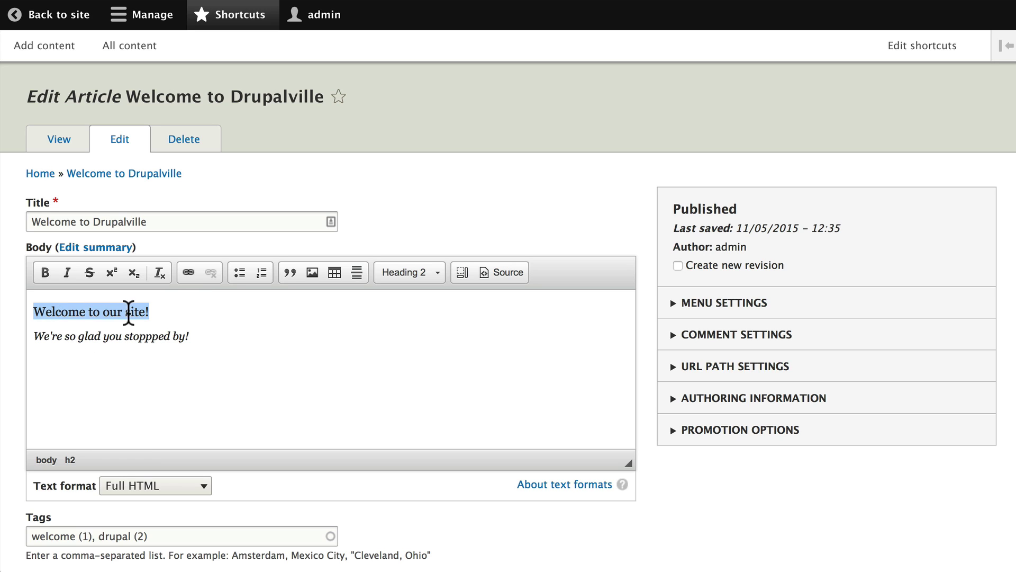
{"action": "left_click", "coordinate": [163, 311]}
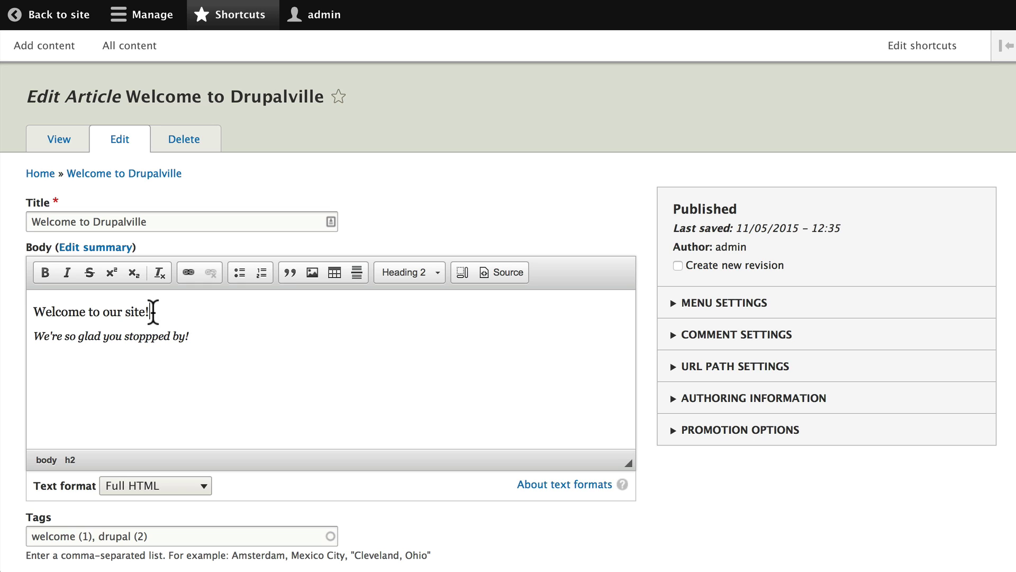
- Add a non-italic paragraph 'Editing Drupal nodes is really fun!' below the italic greeting
{"action": "left_click", "coordinate": [227, 336]}
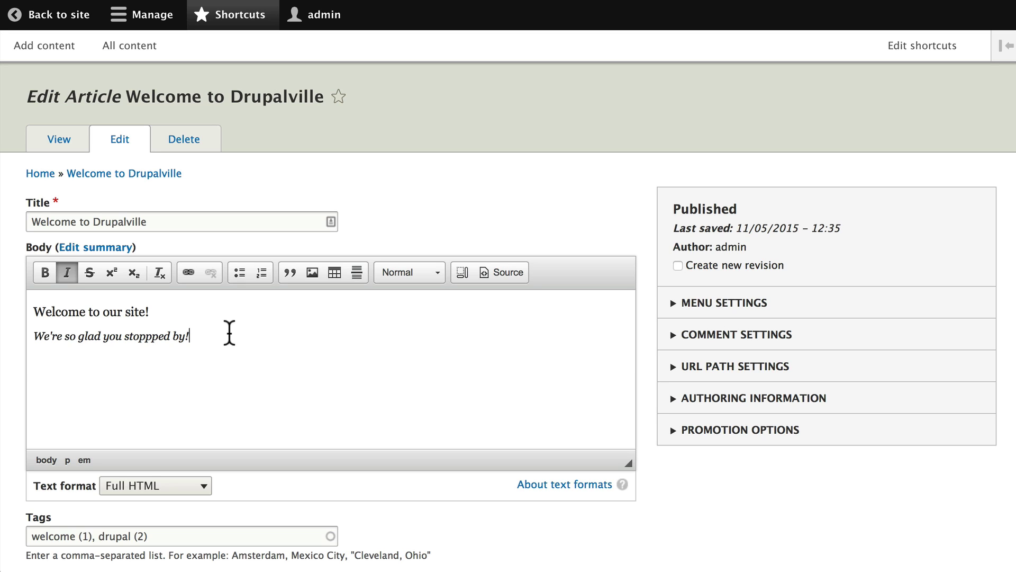
{"action": "key", "text": "Return"}
{"action": "type", "text": "Editing Drupal nodes is r"}
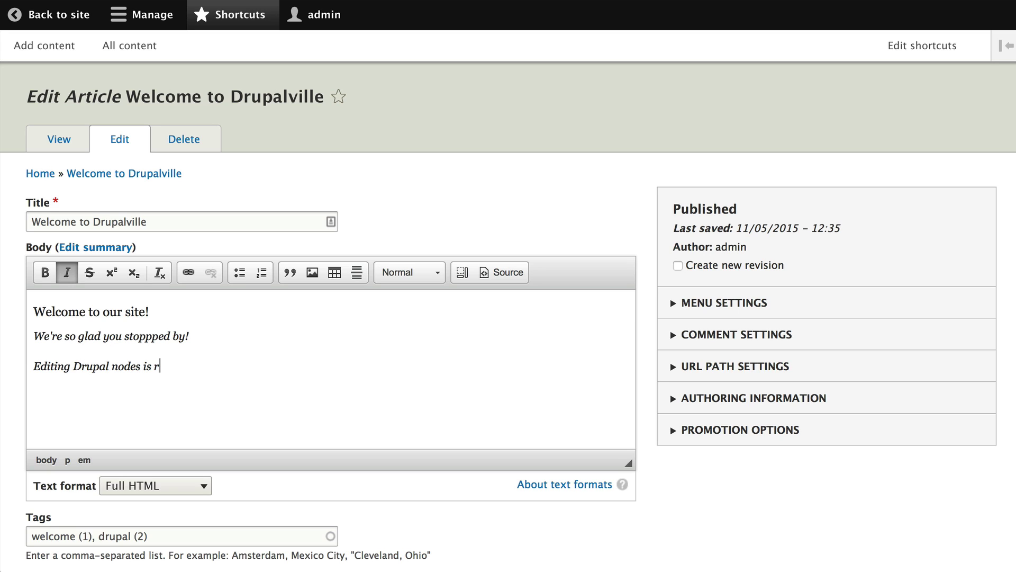
{"action": "type", "text": "eally fun!"}
{"action": "triple_click", "coordinate": [94, 366]}
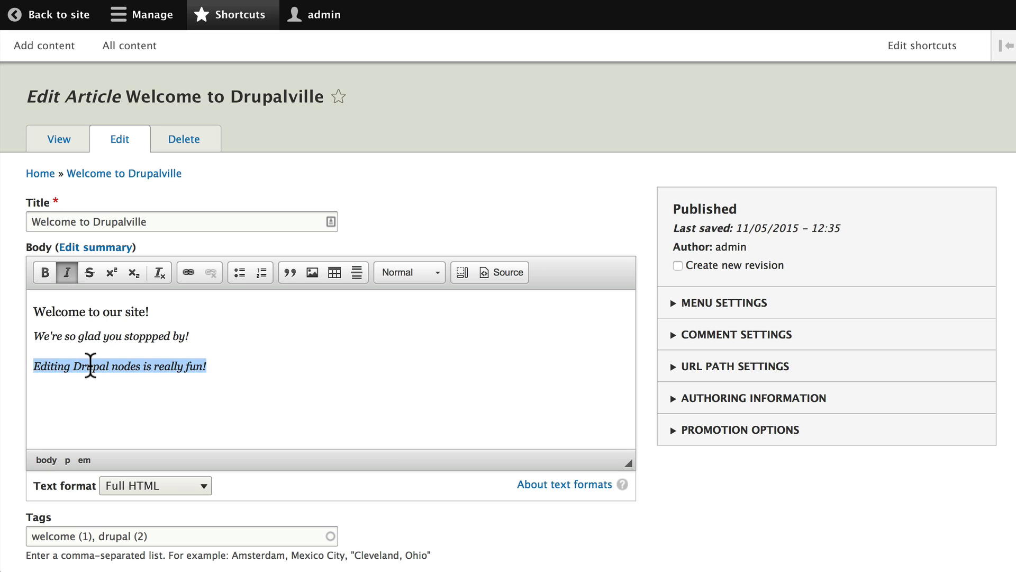
{"action": "left_click", "coordinate": [67, 272]}
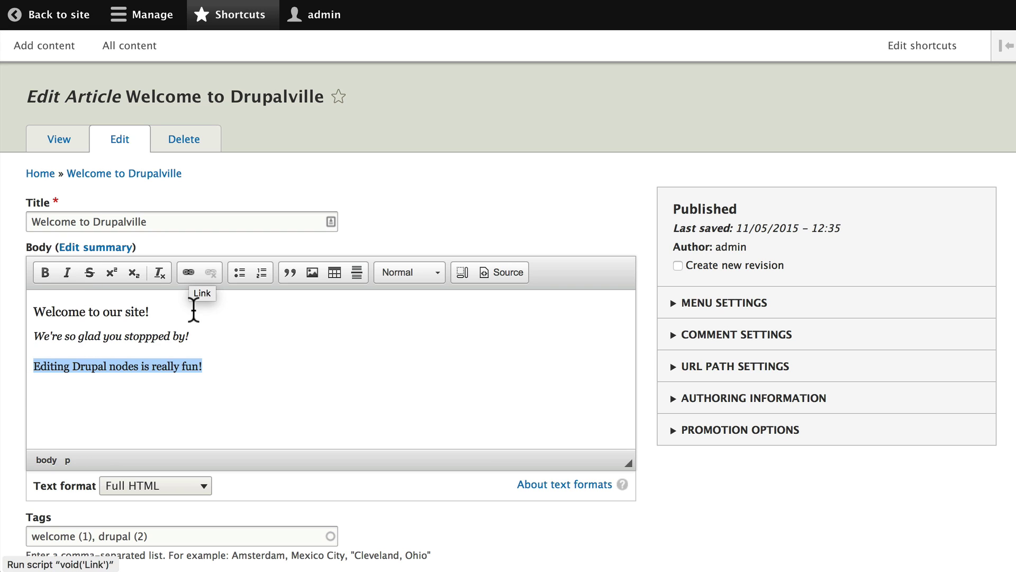
{"action": "left_click", "coordinate": [189, 272]}
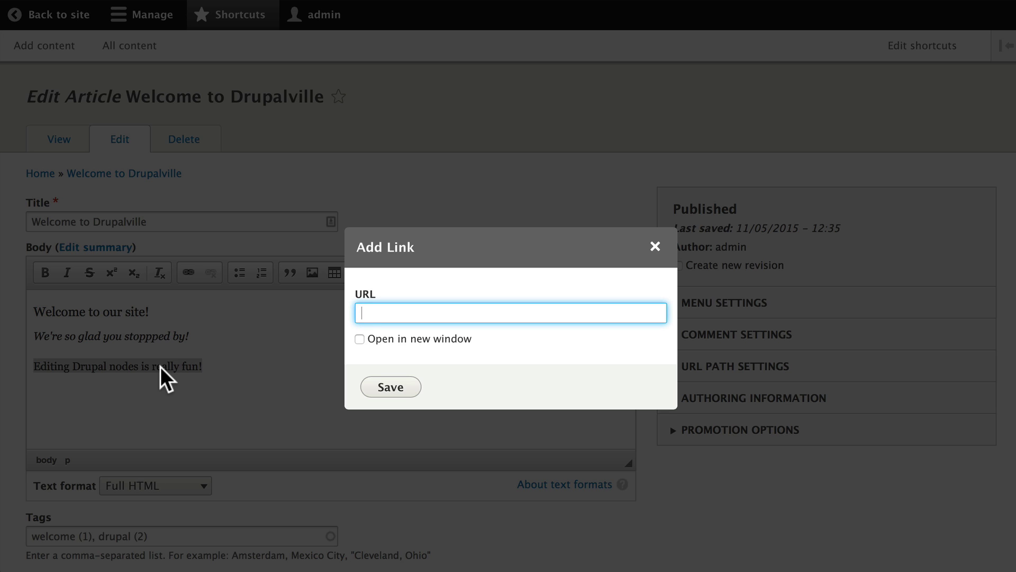
{"action": "type", "text": "http://drupal.org"}
{"action": "key", "text": "Return"}
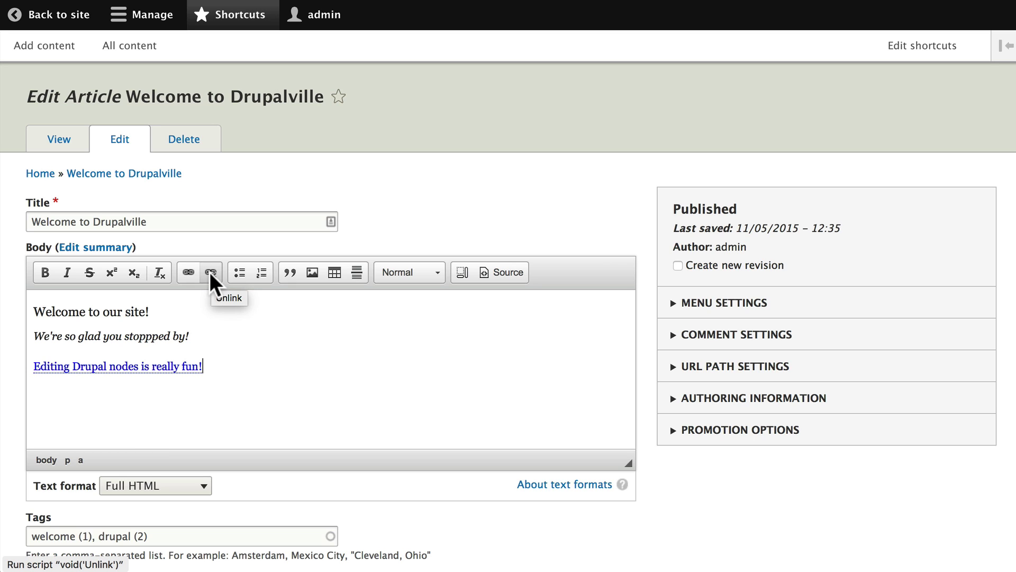
- Test removing the link, then undo so the sentence stays linked
{"action": "left_click_drag", "start_coordinate": [218, 365], "coordinate": [35, 365]}
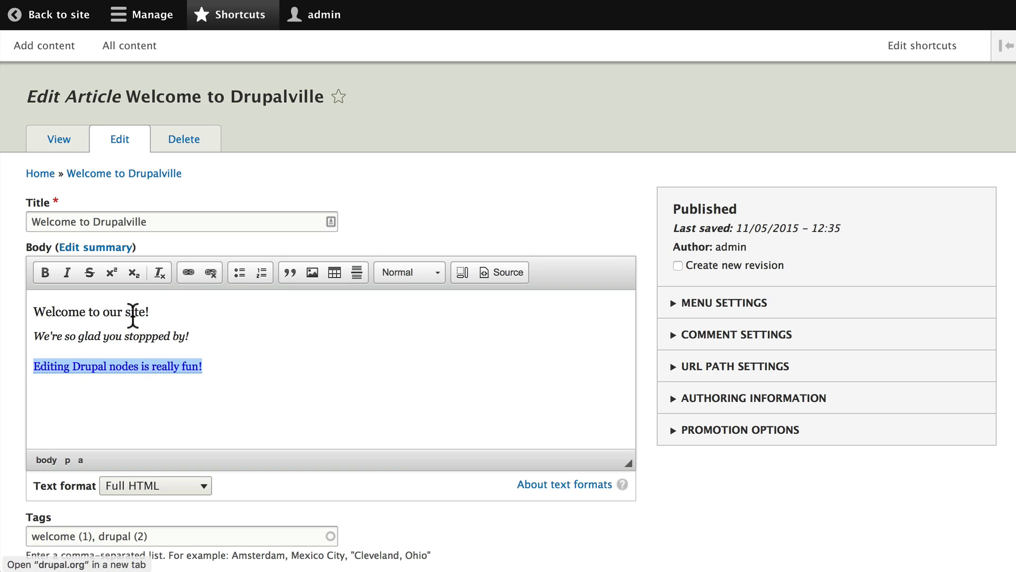
{"action": "left_click", "coordinate": [211, 272]}
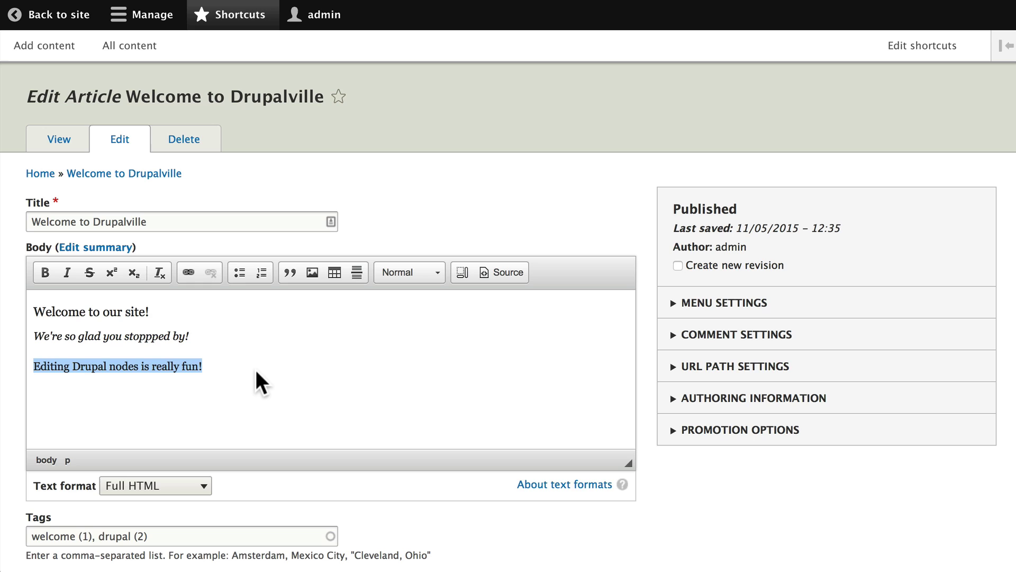
{"action": "key", "text": "ctrl+z"}
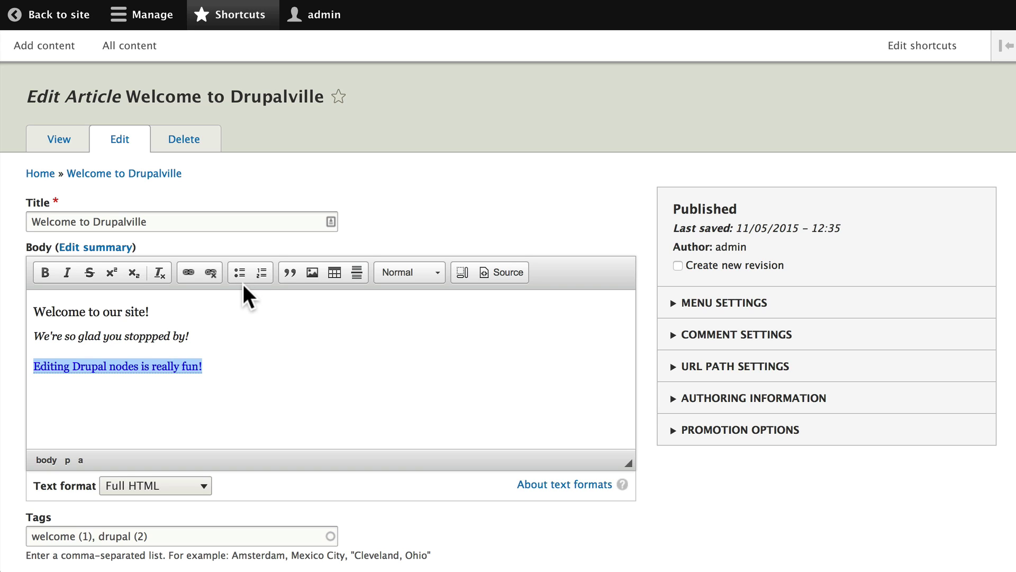
- Add a bulleted list with items one, two and three below the linked sentence
{"action": "left_click", "coordinate": [242, 366]}
{"action": "key", "text": "Return"}
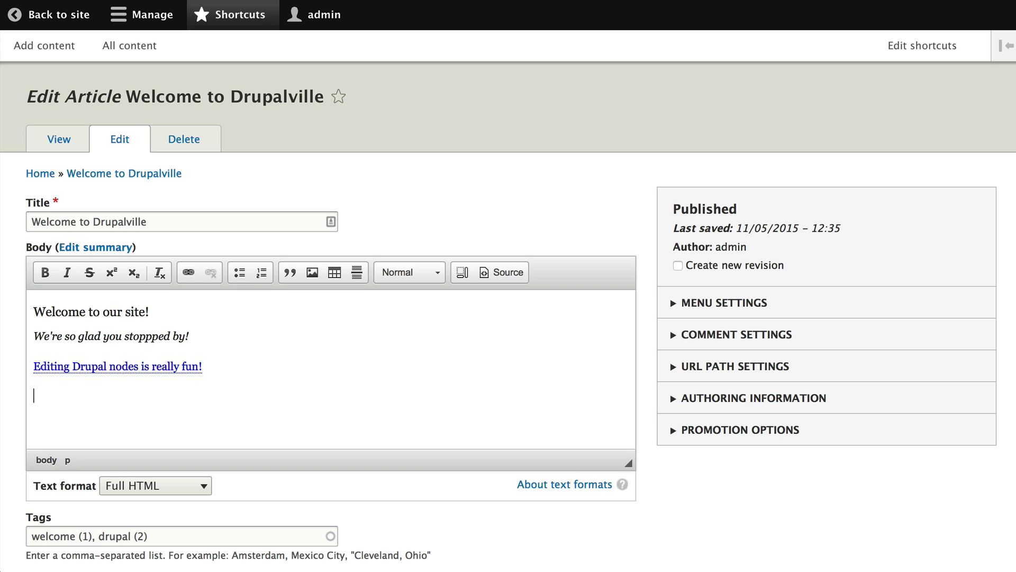
{"action": "left_click", "coordinate": [240, 271]}
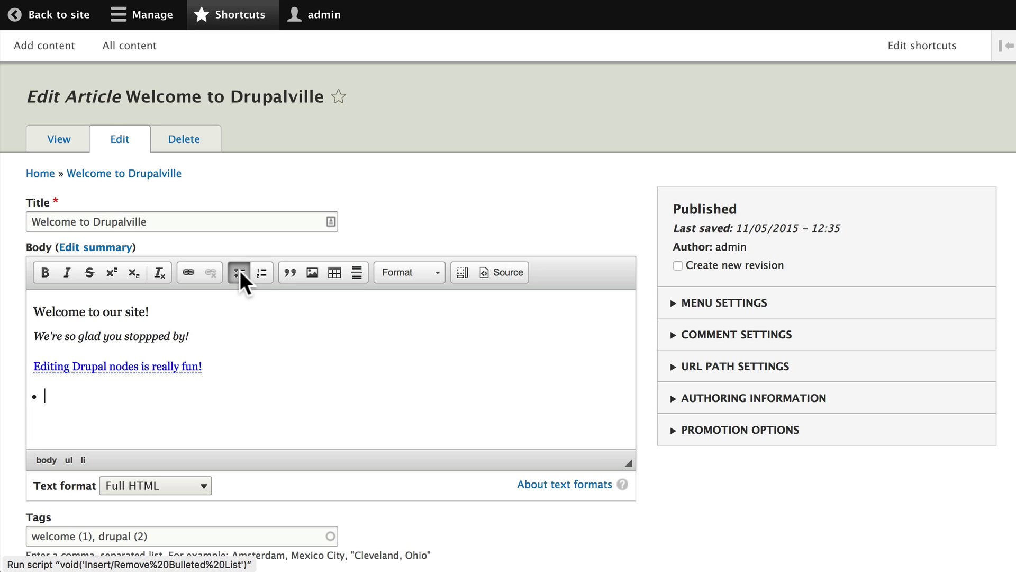
{"action": "type", "text": "one"}
{"action": "key", "text": "Return"}
{"action": "type", "text": "two"}
{"action": "key", "text": "Return"}
{"action": "type", "text": "three"}
{"action": "key", "text": "Return"}
- Follow it with a numbered list of one, two and three
{"action": "left_click", "coordinate": [240, 272]}
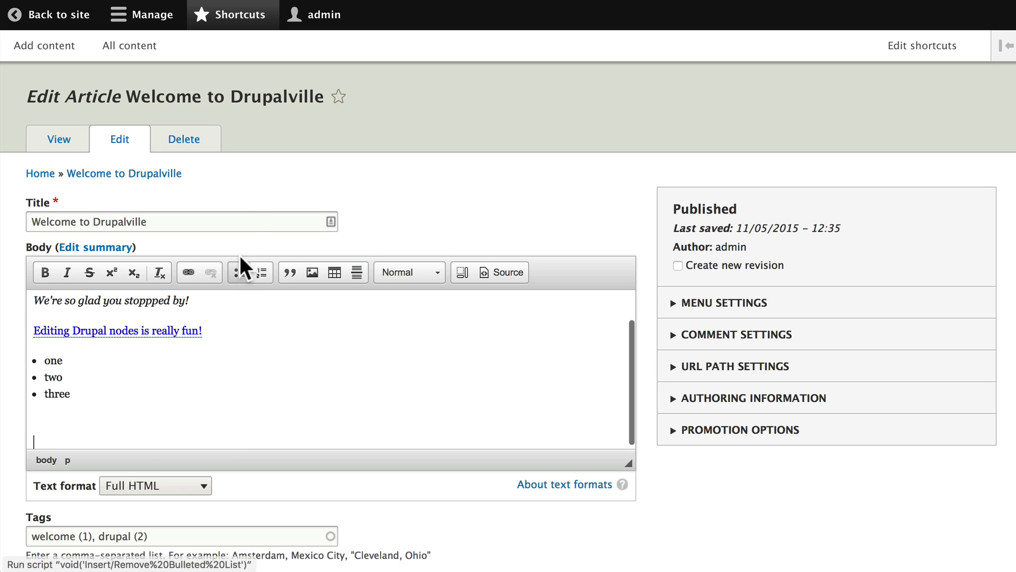
{"action": "left_click", "coordinate": [261, 272]}
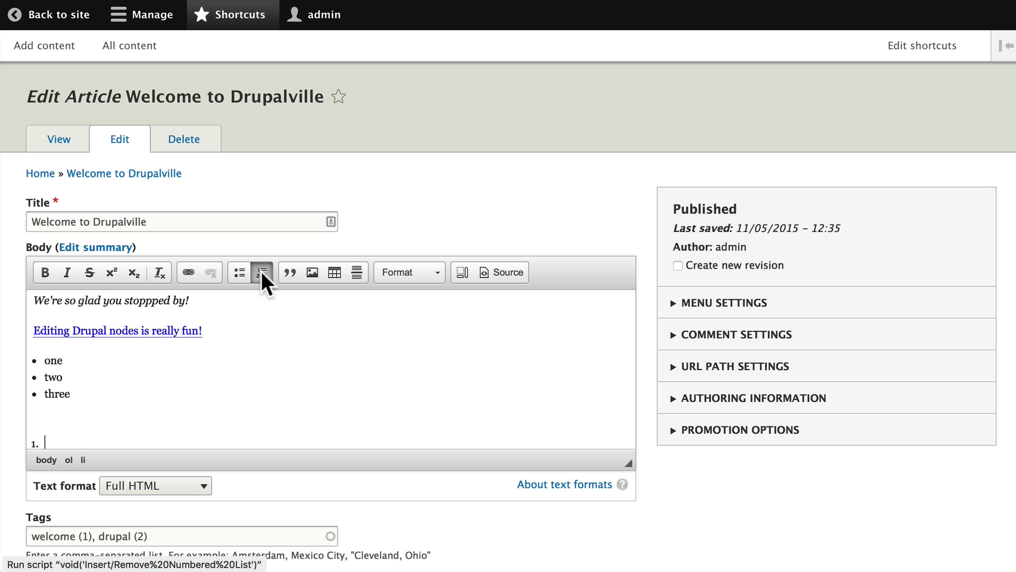
{"action": "type", "text": "one"}
{"action": "key", "text": "Return"}
{"action": "type", "text": "two"}
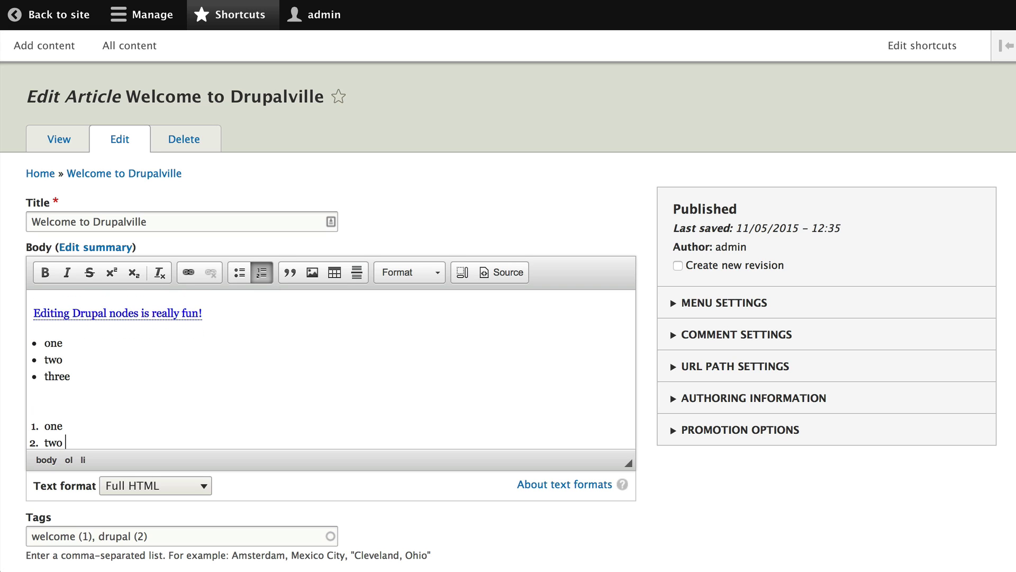
{"action": "key", "text": "Return"}
{"action": "type", "text": "three"}
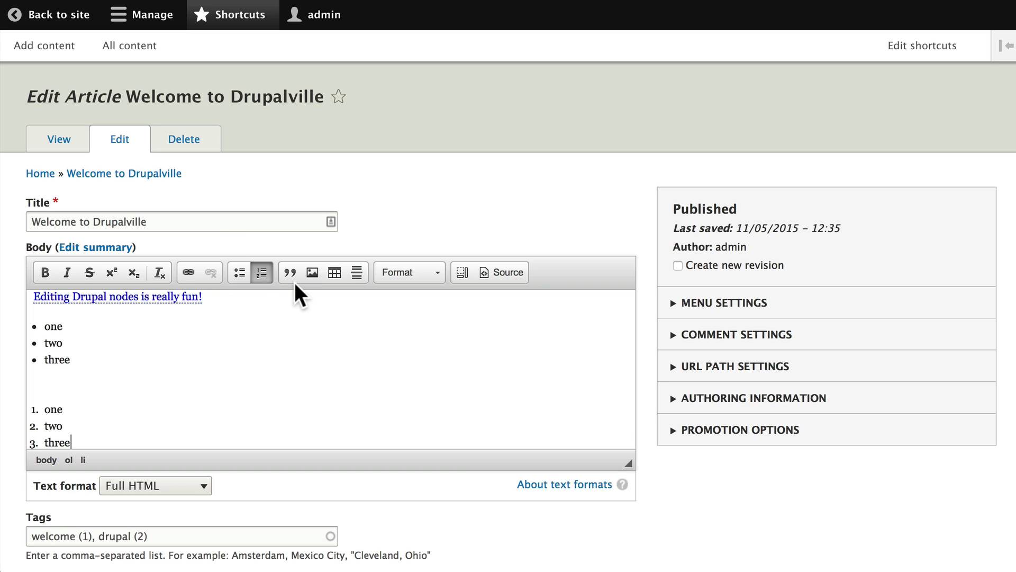
{"action": "key", "text": "Return"}
{"action": "key", "text": "Return"}
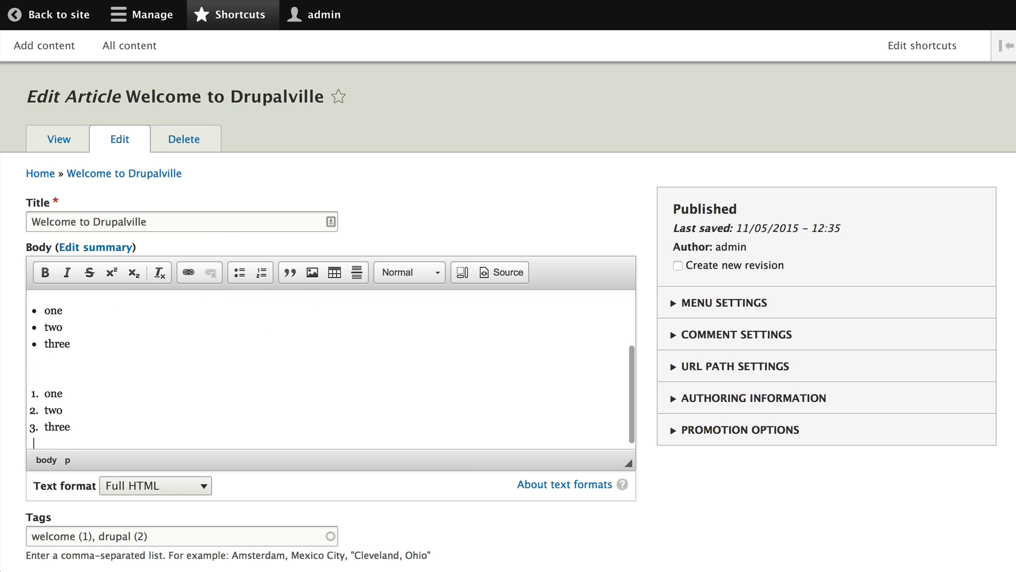
- Wrap the italic greeting and the linked sentence together in a block quote
{"action": "scroll", "coordinate": [205, 370], "scroll_direction": "up", "scroll_amount": 3}
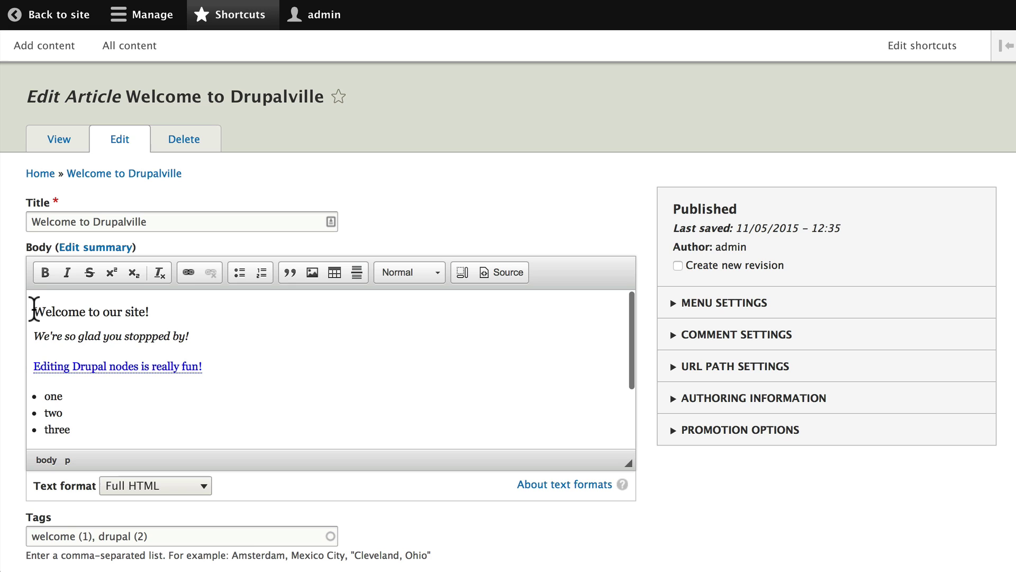
{"action": "left_click_drag", "start_coordinate": [31, 334], "coordinate": [250, 367]}
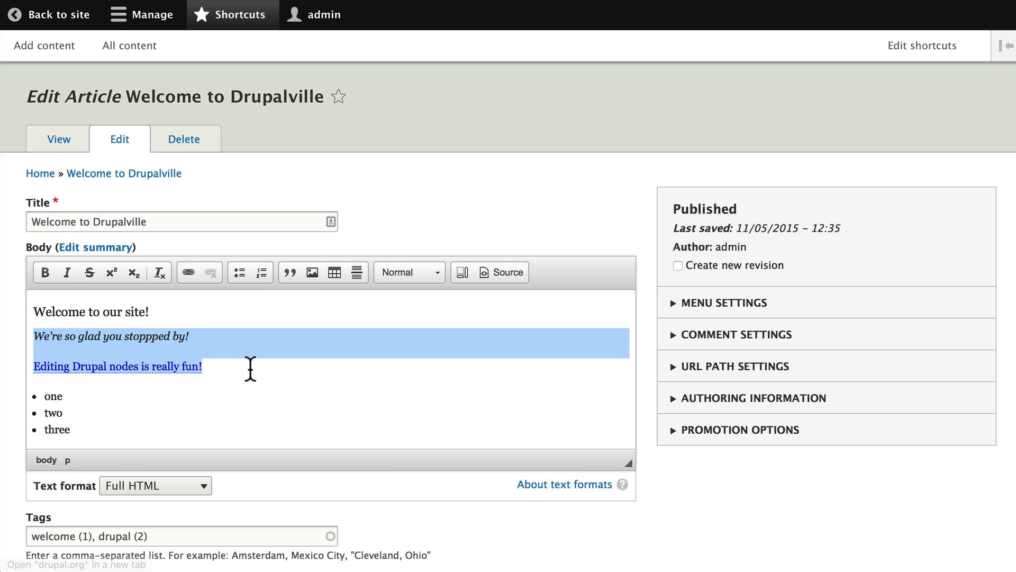
{"action": "left_click", "coordinate": [290, 272]}
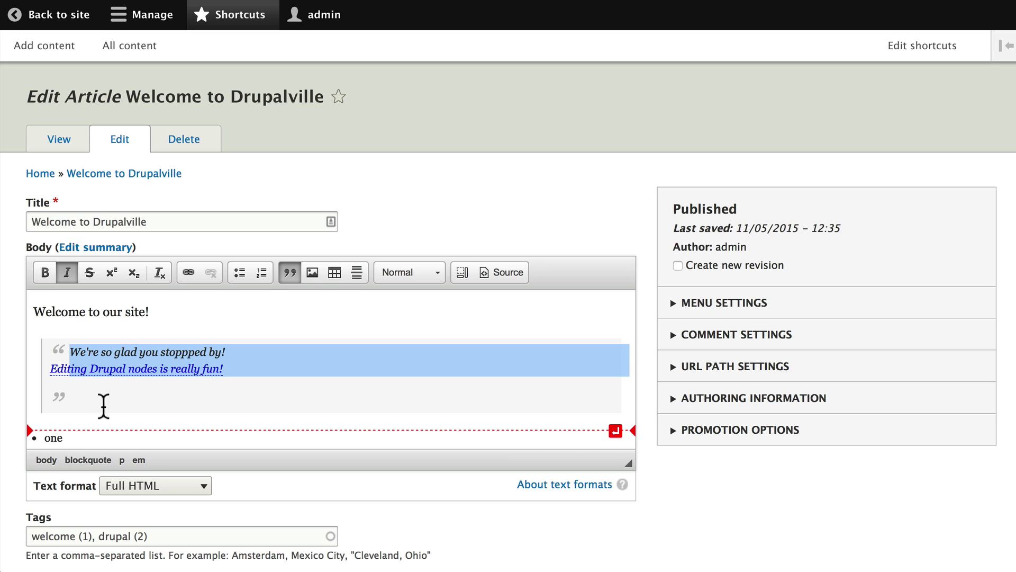
- Set up the logo image drupal 8 logo isolated CMYK 72.png with alt text 'Drupal Logo', aligned right
{"action": "left_click", "coordinate": [312, 273]}
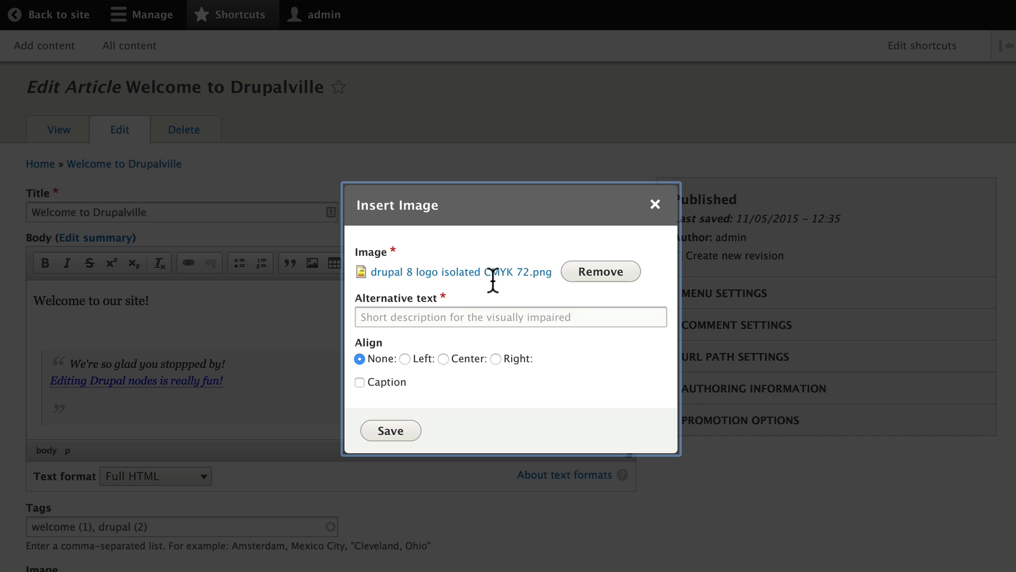
{"action": "left_click", "coordinate": [411, 317]}
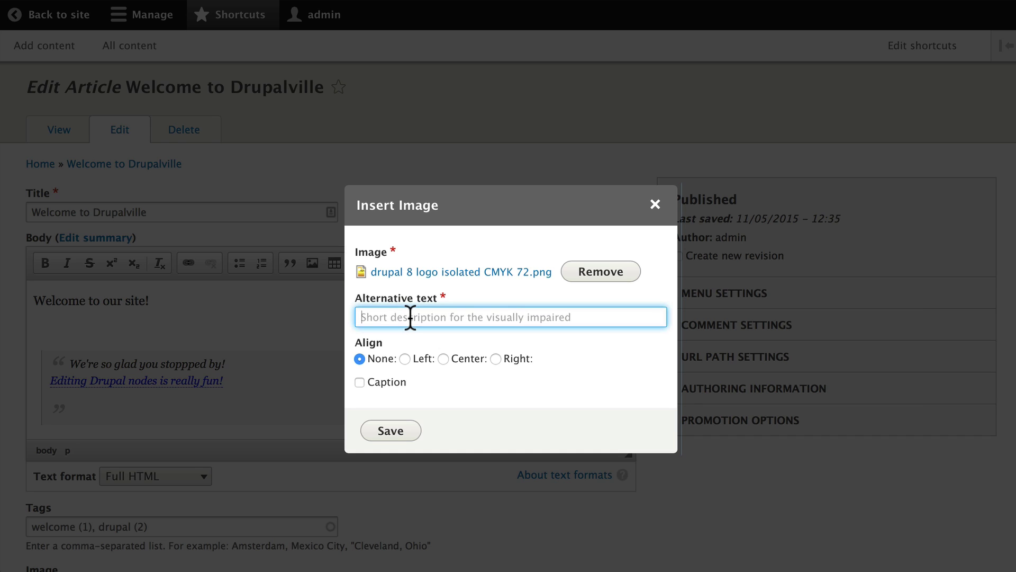
{"action": "type", "text": "Drupal Logo"}
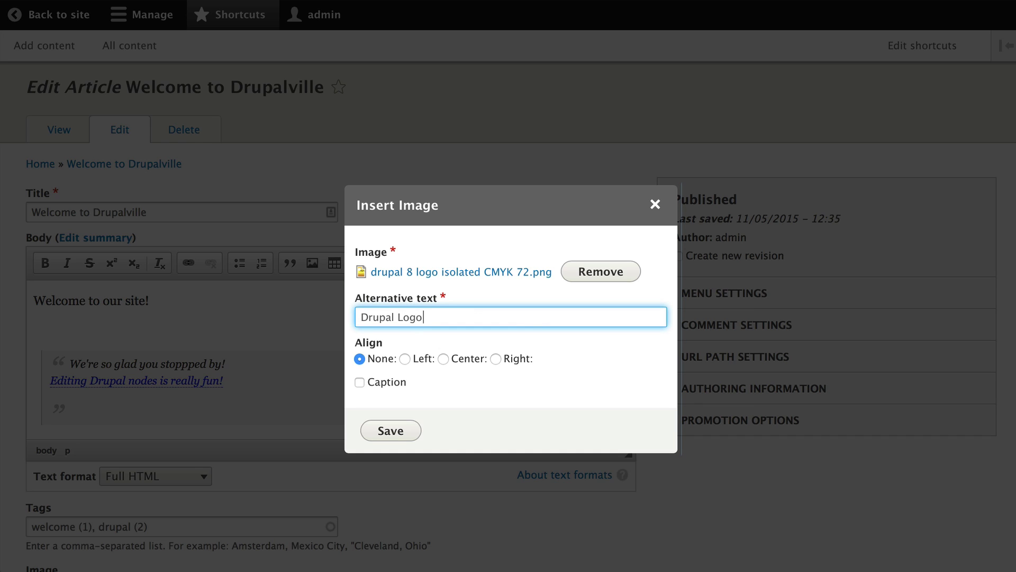
{"action": "left_click", "coordinate": [495, 358]}
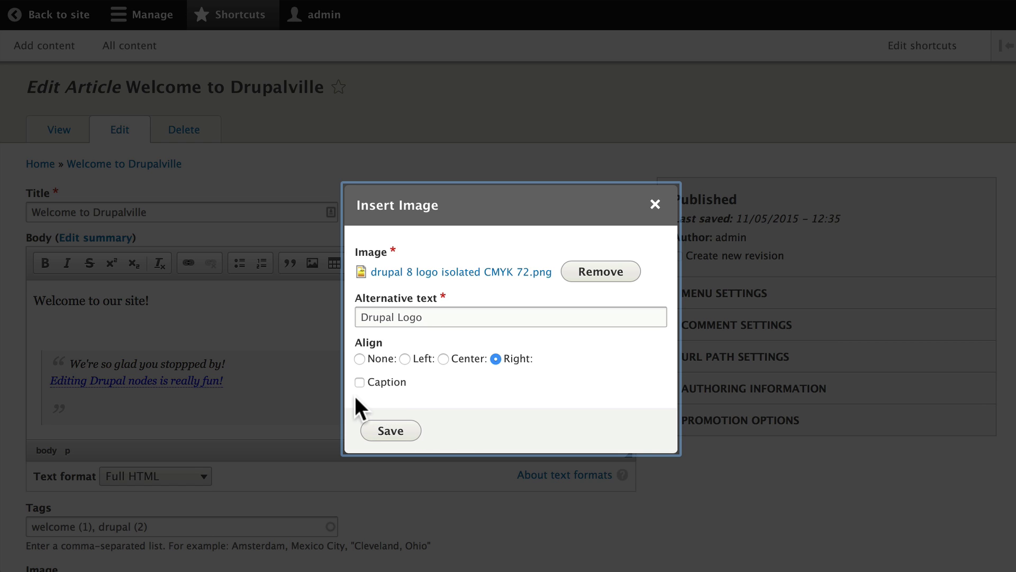
- Insert the logo into the body and enlarge the editor to show the whole article
{"action": "left_click", "coordinate": [392, 432]}
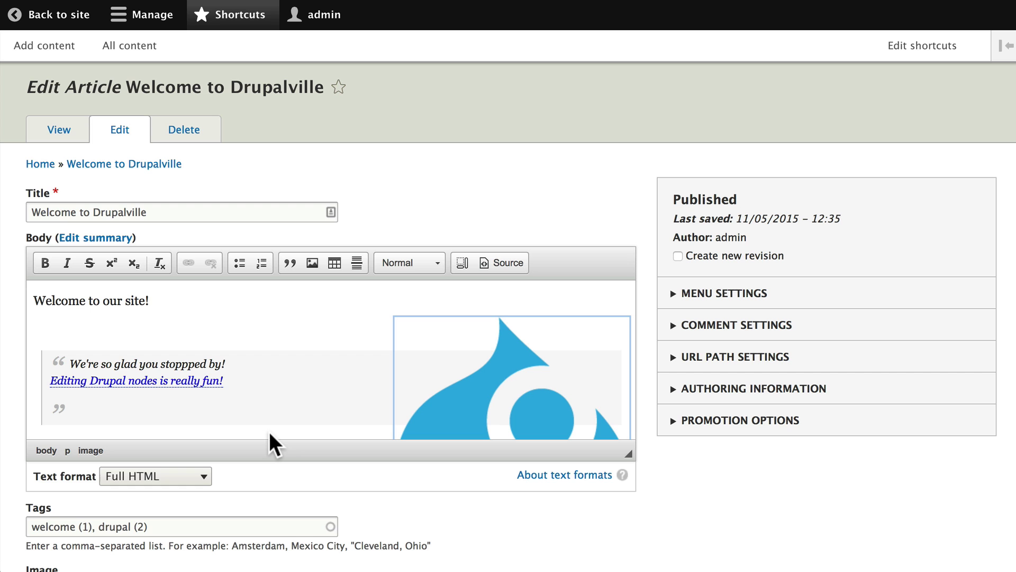
{"action": "mouse_move", "coordinate": [469, 407]}
{"action": "scroll", "coordinate": [471, 405], "scroll_direction": "down", "scroll_amount": 3}
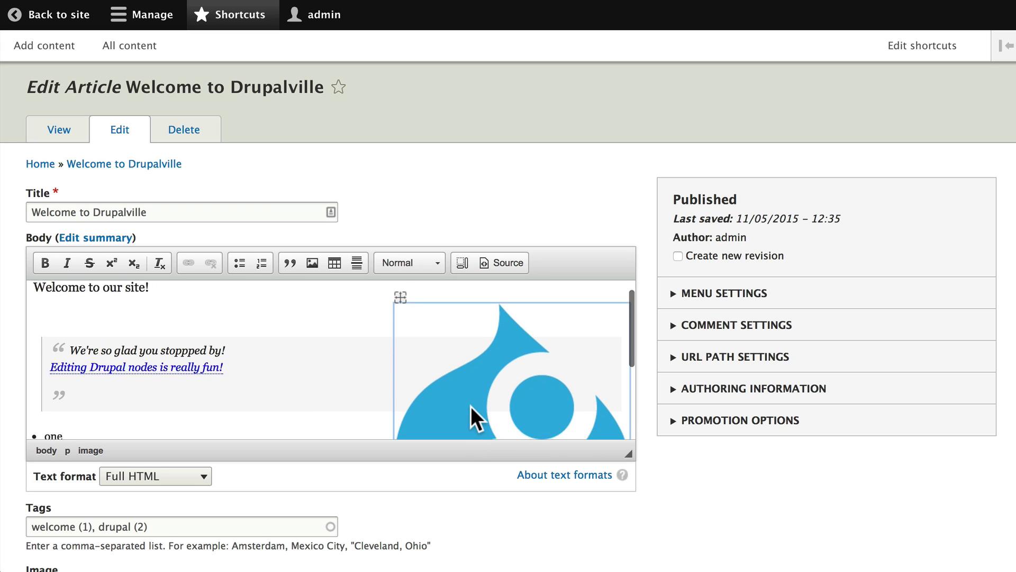
{"action": "scroll", "coordinate": [470, 406], "scroll_direction": "up", "scroll_amount": 3}
{"action": "mouse_move", "coordinate": [396, 316]}
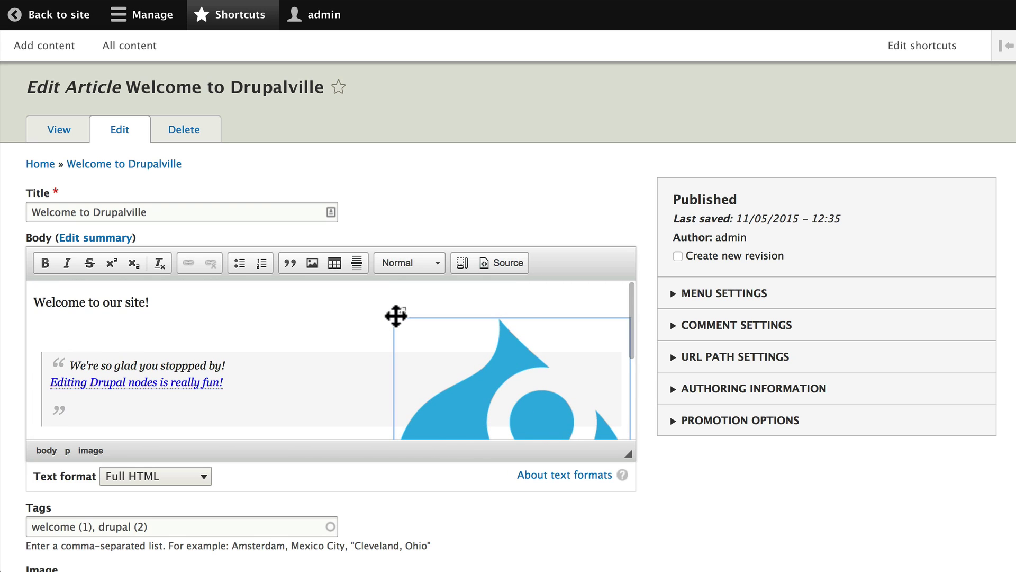
{"action": "left_click", "coordinate": [308, 409]}
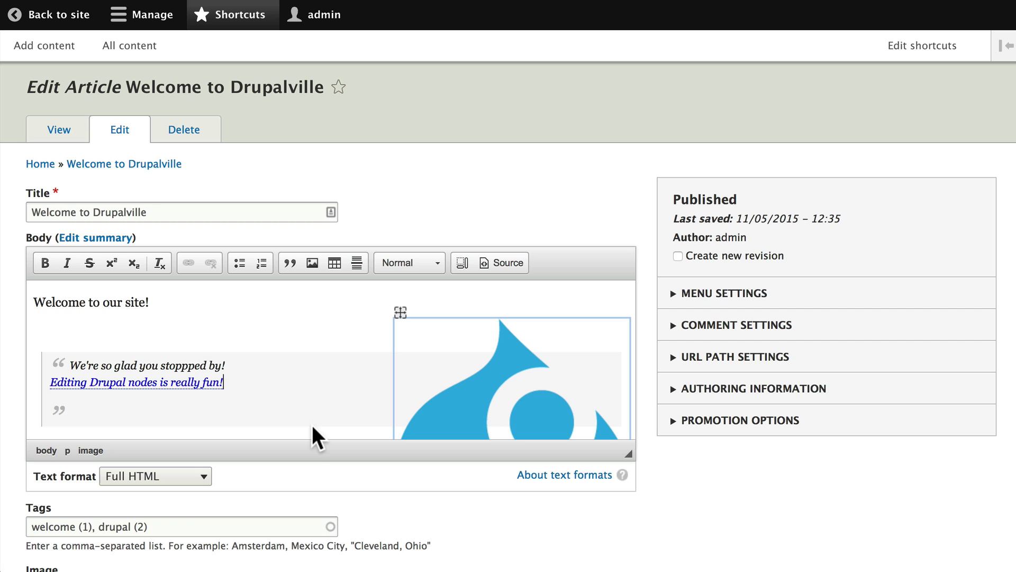
{"action": "scroll", "coordinate": [312, 426], "scroll_direction": "down", "scroll_amount": 5}
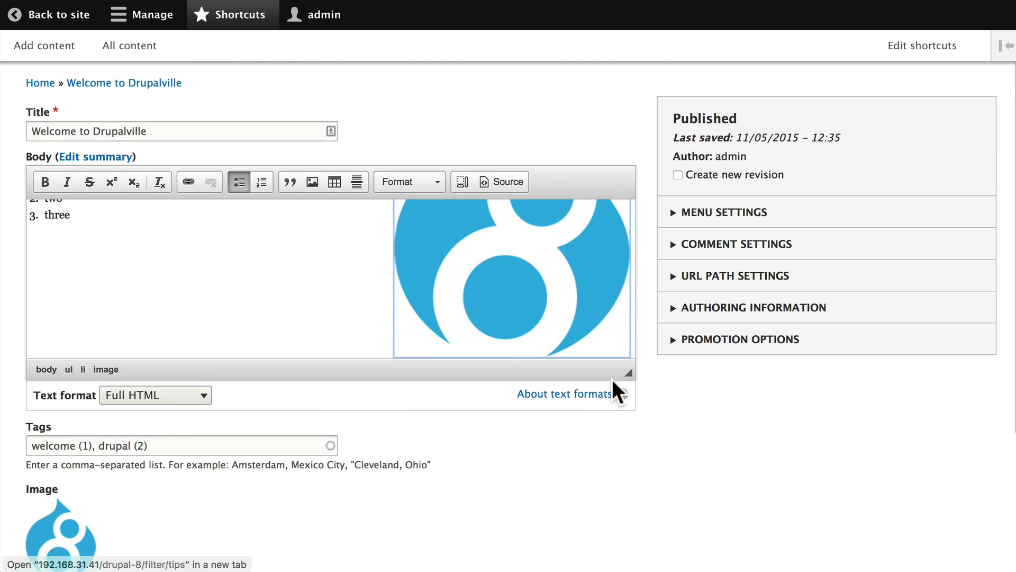
{"action": "left_click_drag", "start_coordinate": [629, 377], "coordinate": [699, 544]}
- Reposition the logo up beside the 'Welcome to our site!' heading
{"action": "scroll", "coordinate": [338, 346], "scroll_direction": "down", "scroll_amount": 2}
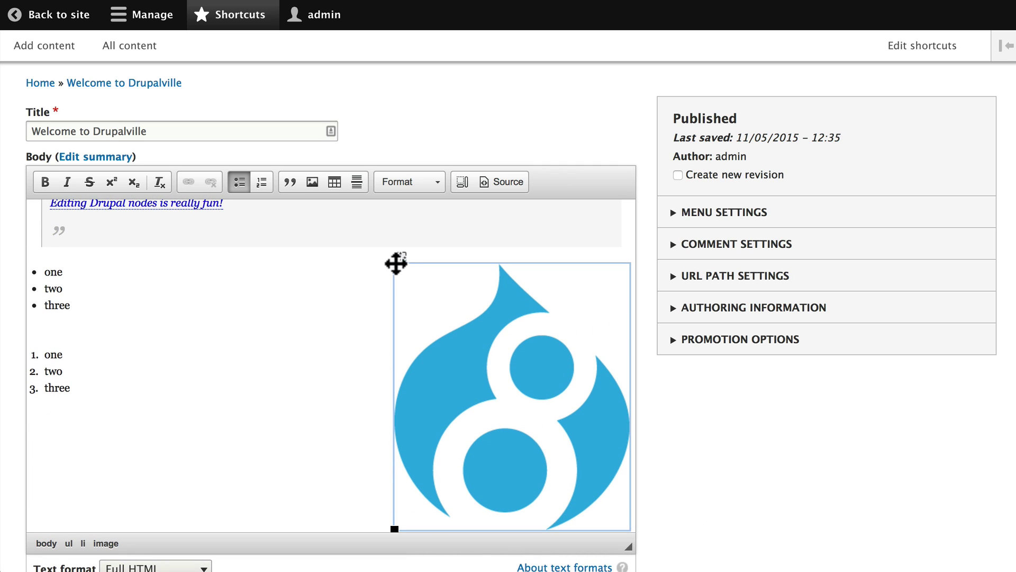
{"action": "left_click", "coordinate": [144, 437]}
{"action": "left_click", "coordinate": [169, 364]}
{"action": "left_click", "coordinate": [174, 315]}
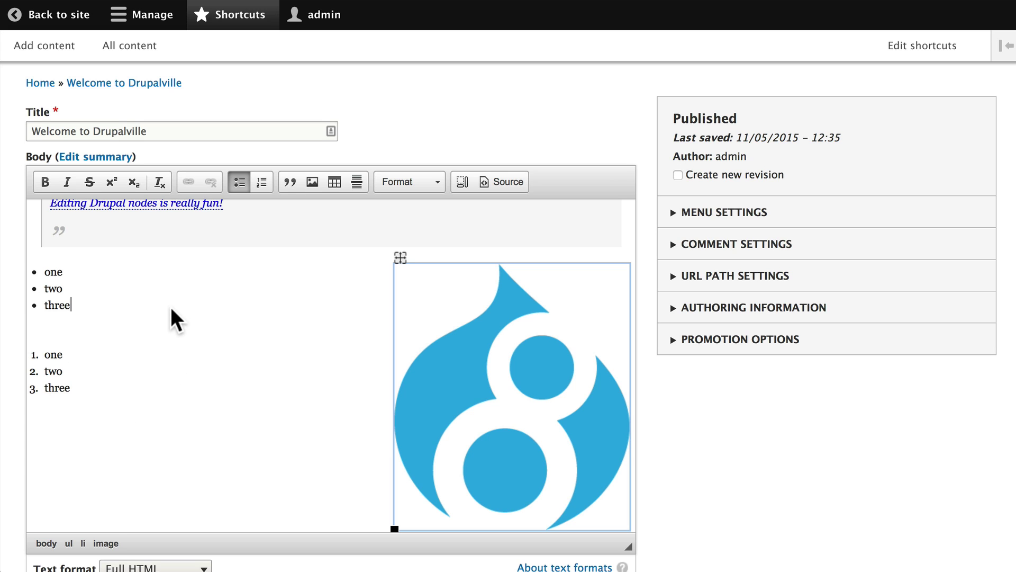
{"action": "left_click", "coordinate": [177, 276]}
{"action": "left_click", "coordinate": [170, 259]}
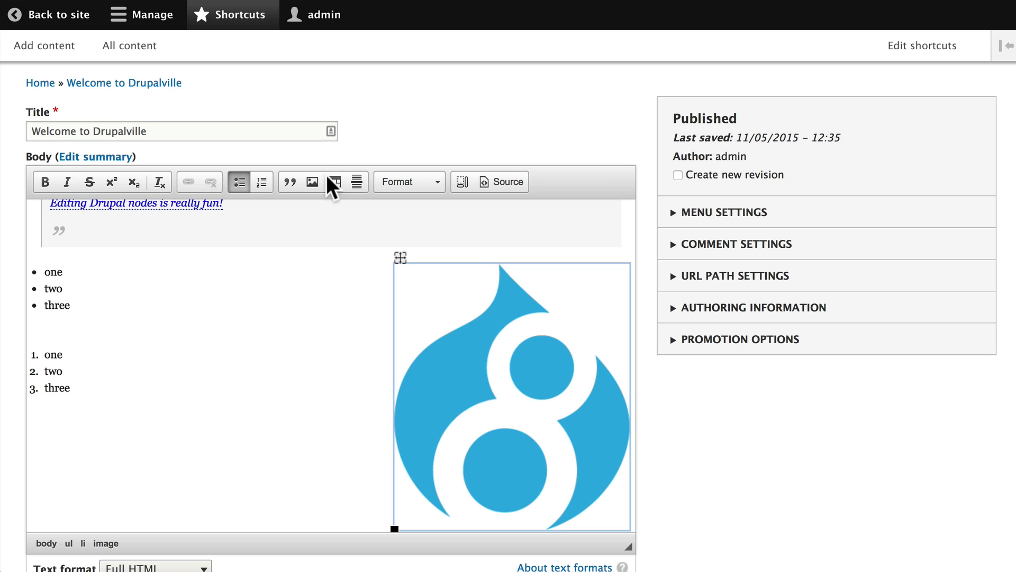
{"action": "key", "text": "ctrl+z"}
{"action": "key", "text": "ctrl+z"}
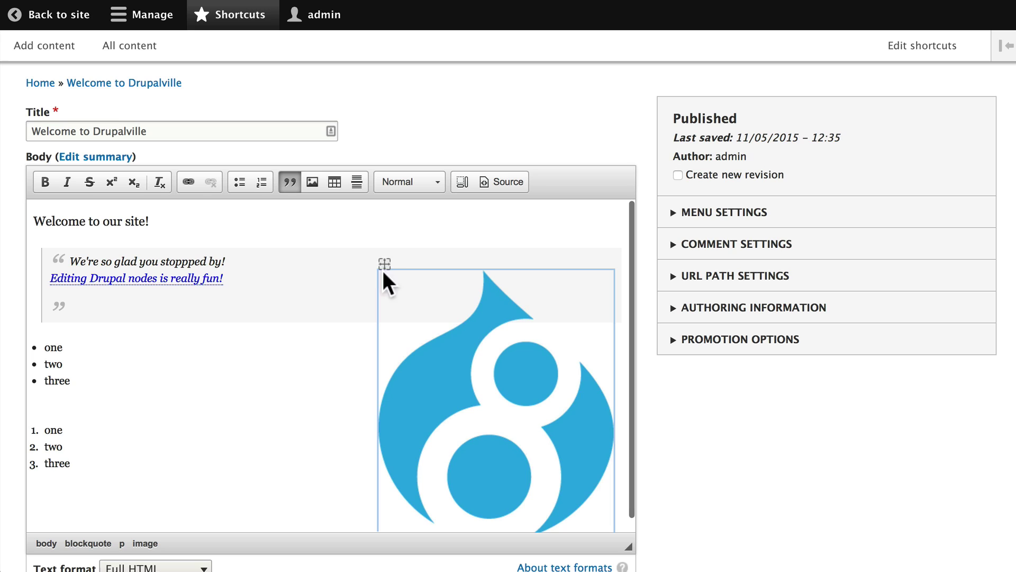
{"action": "key", "text": "ctrl+z"}
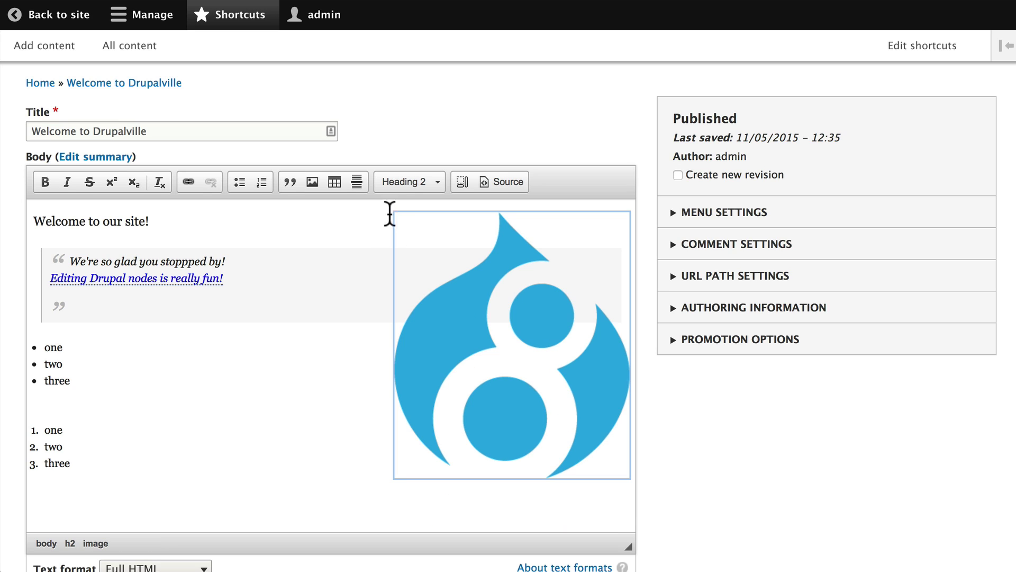
{"action": "left_click", "coordinate": [349, 356]}
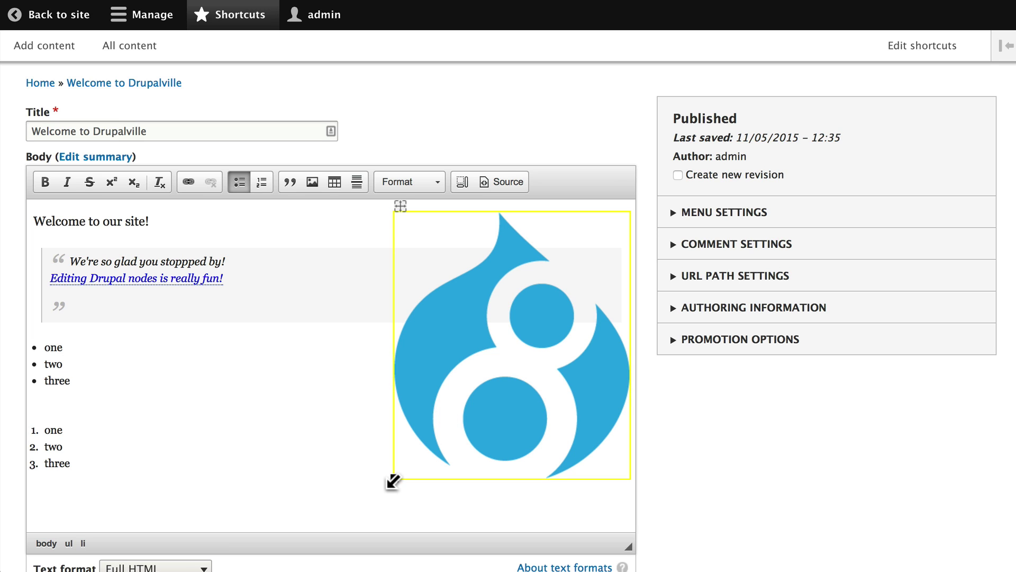
- Drag the logo's bottom-left corner handle to resize it beside the heading
{"action": "mouse_move", "coordinate": [393, 482]}
{"action": "left_mouse_down"}
{"action": "mouse_move", "coordinate": [519, 392]}
{"action": "mouse_move", "coordinate": [275, 529]}
{"action": "mouse_move", "coordinate": [404, 449]}
{"action": "mouse_move", "coordinate": [384, 476]}
{"action": "left_mouse_up"}
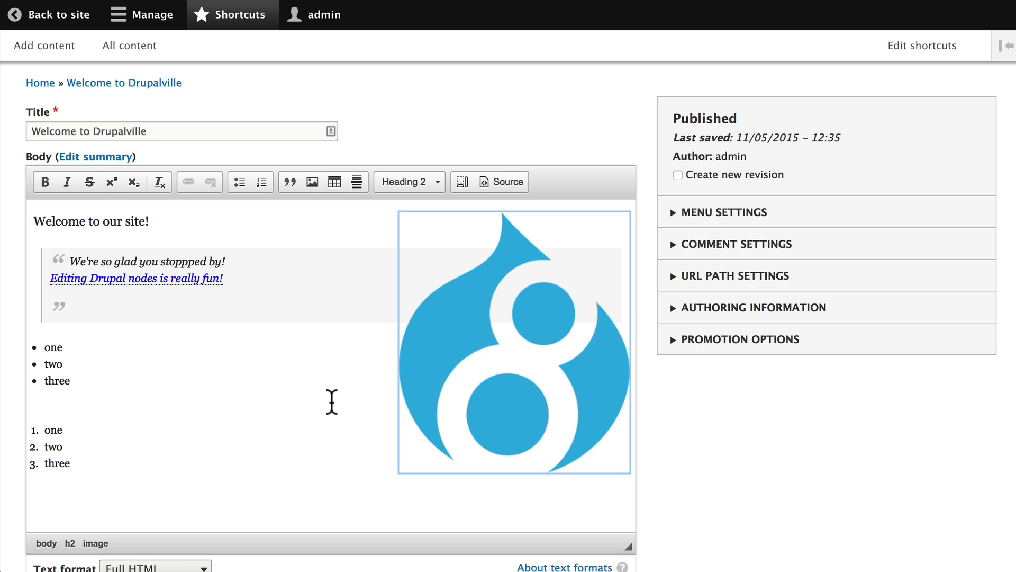
{"action": "scroll", "coordinate": [332, 402], "scroll_direction": "up", "scroll_amount": 3}
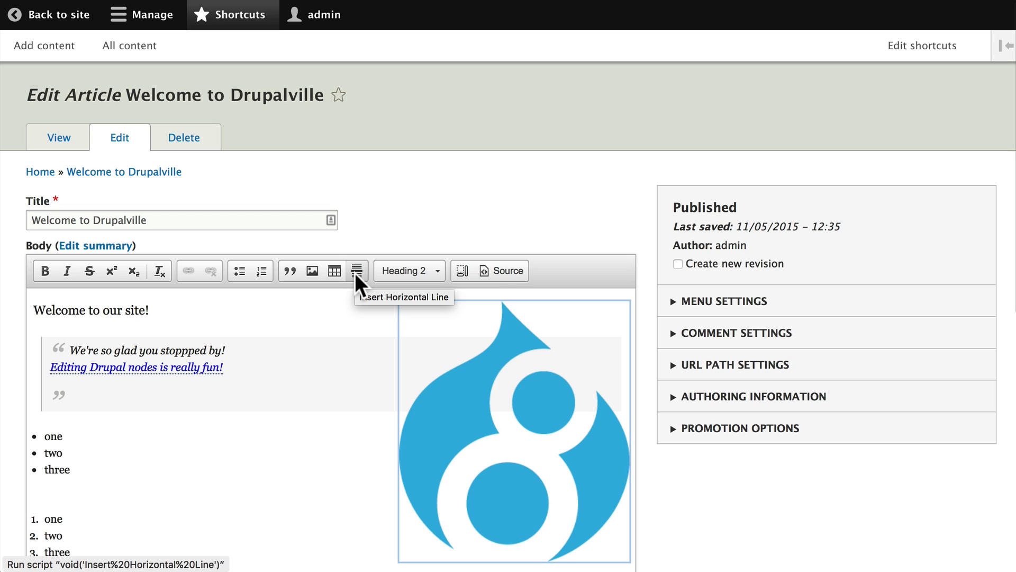
- Turn on Show Blocks so the H2, BLOCKQUOTE and P blocks appear outlined with tag labels
{"action": "left_click", "coordinate": [461, 271]}
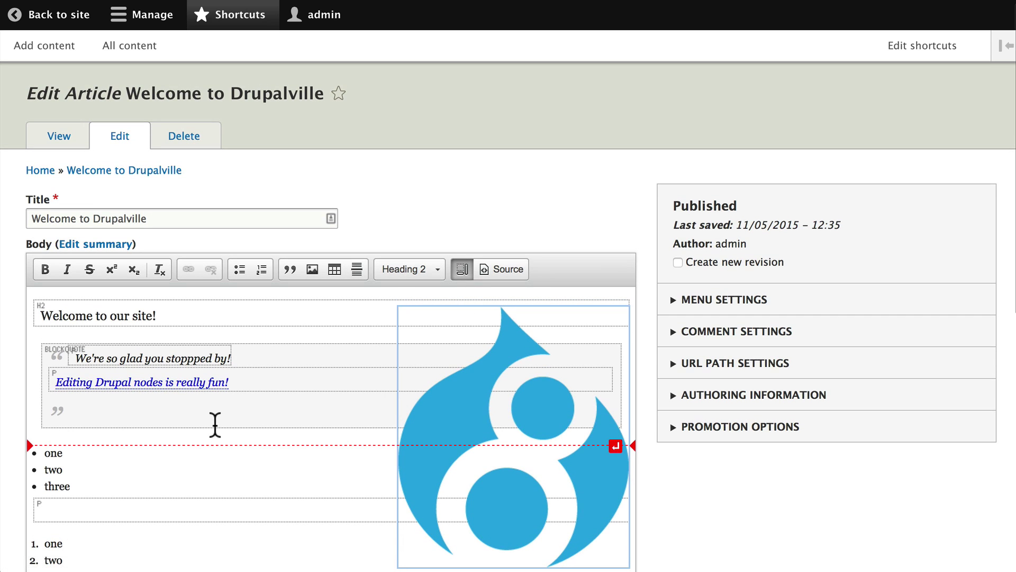
{"action": "scroll", "coordinate": [212, 429], "scroll_direction": "down", "scroll_amount": 1}
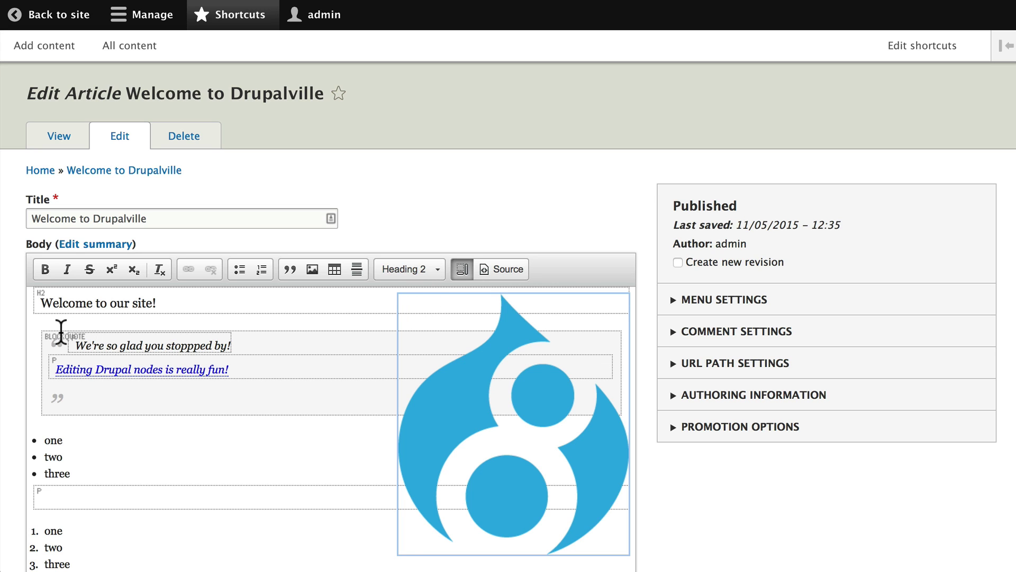
{"action": "scroll", "coordinate": [43, 487], "scroll_direction": "down", "scroll_amount": 5}
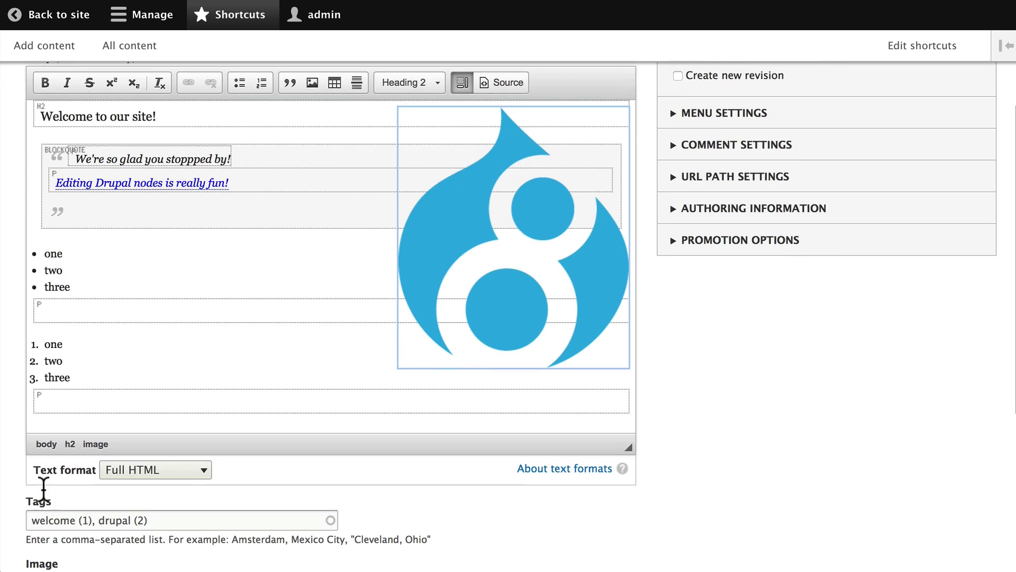
{"action": "scroll", "coordinate": [43, 492], "scroll_direction": "up", "scroll_amount": 5}
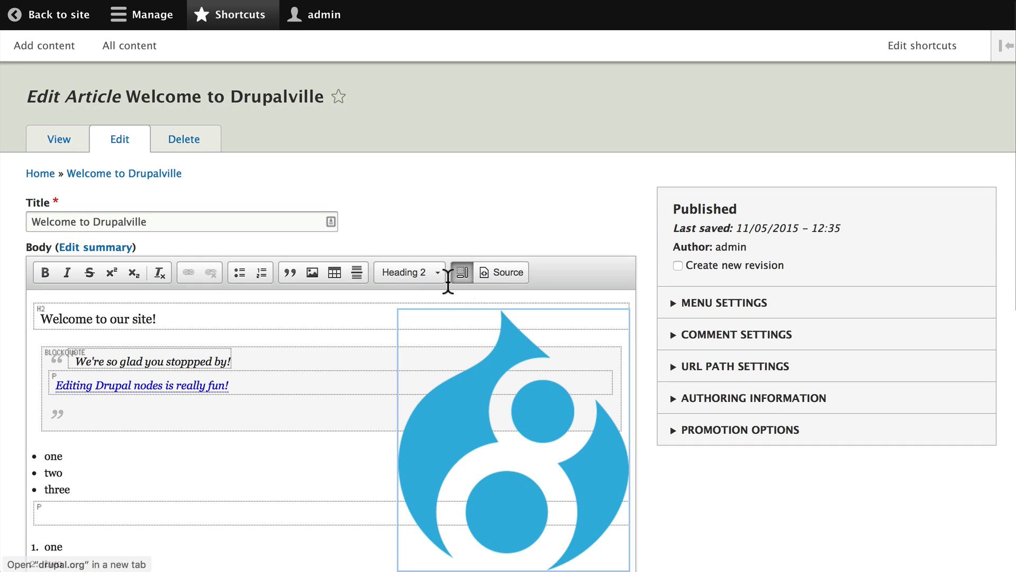
{"action": "left_click", "coordinate": [503, 272]}
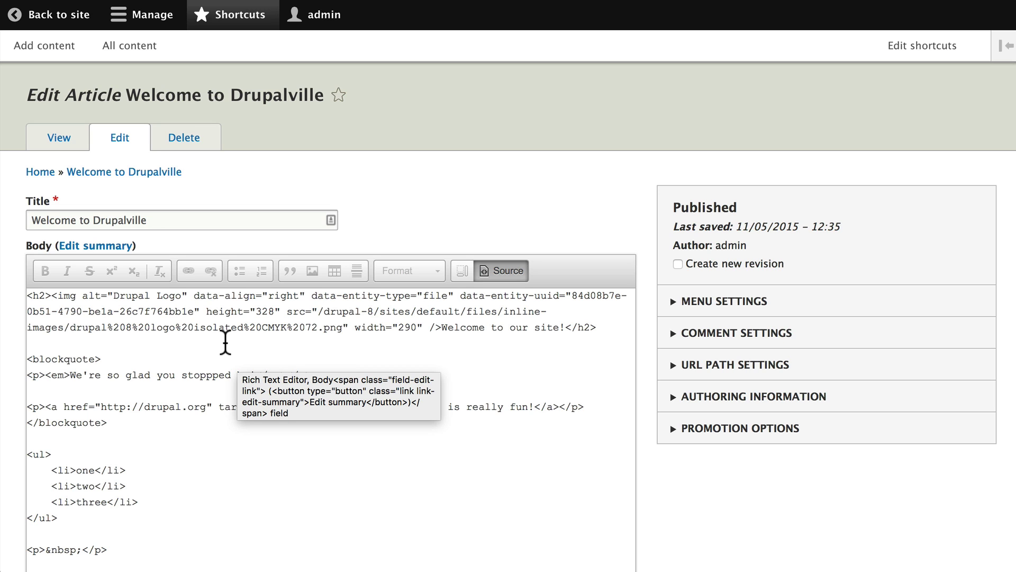
{"action": "scroll", "coordinate": [646, 320], "scroll_direction": "down", "scroll_amount": 3}
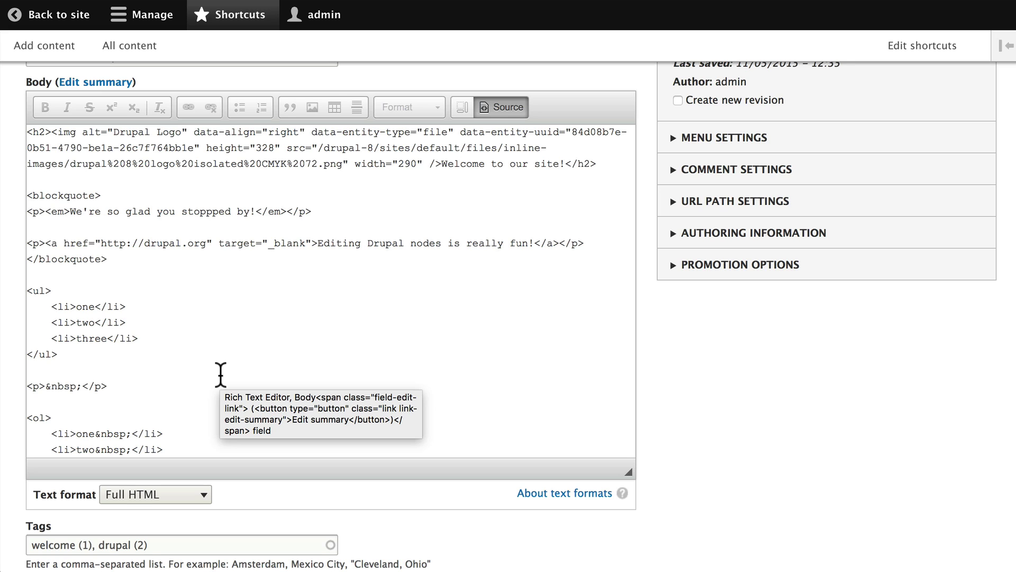
{"action": "left_click", "coordinate": [508, 107]}
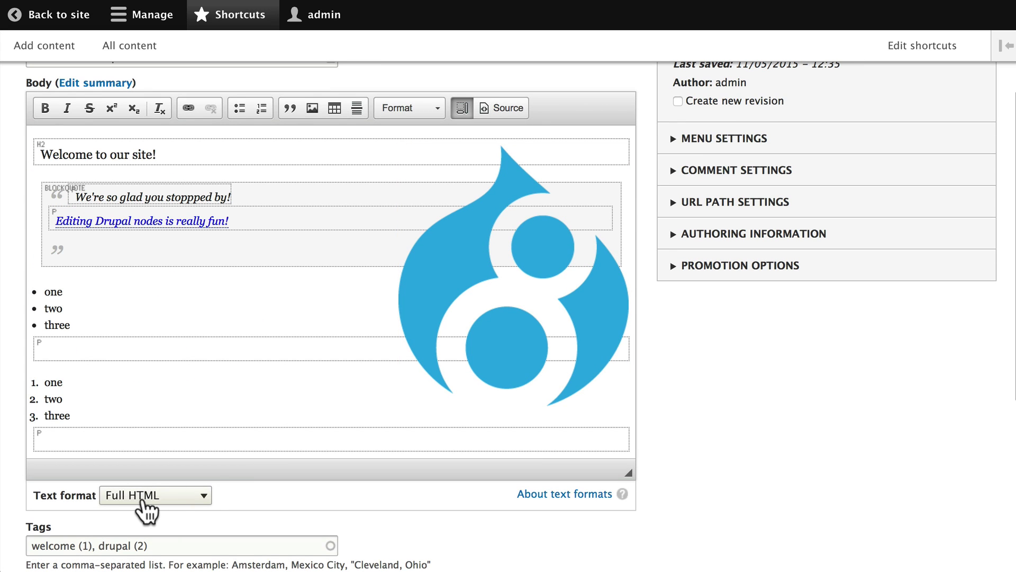
{"action": "left_click", "coordinate": [139, 502]}
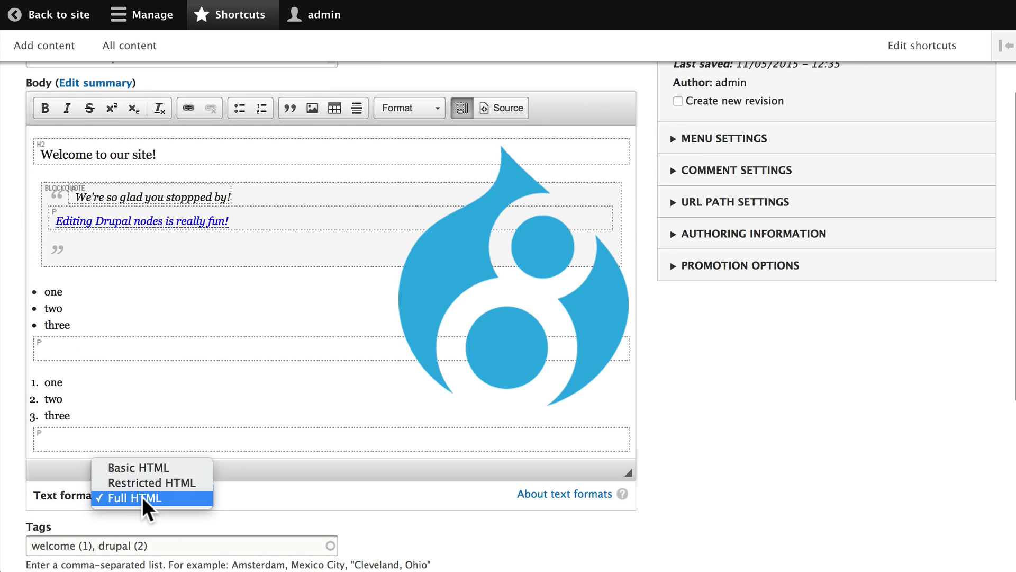
{"action": "left_click", "coordinate": [143, 469]}
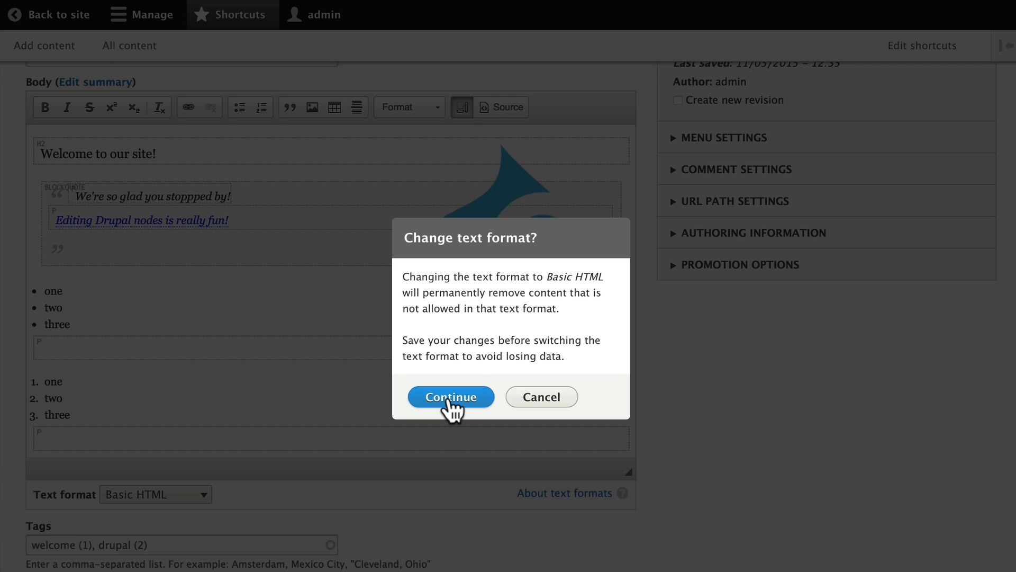
{"action": "left_click", "coordinate": [551, 400]}
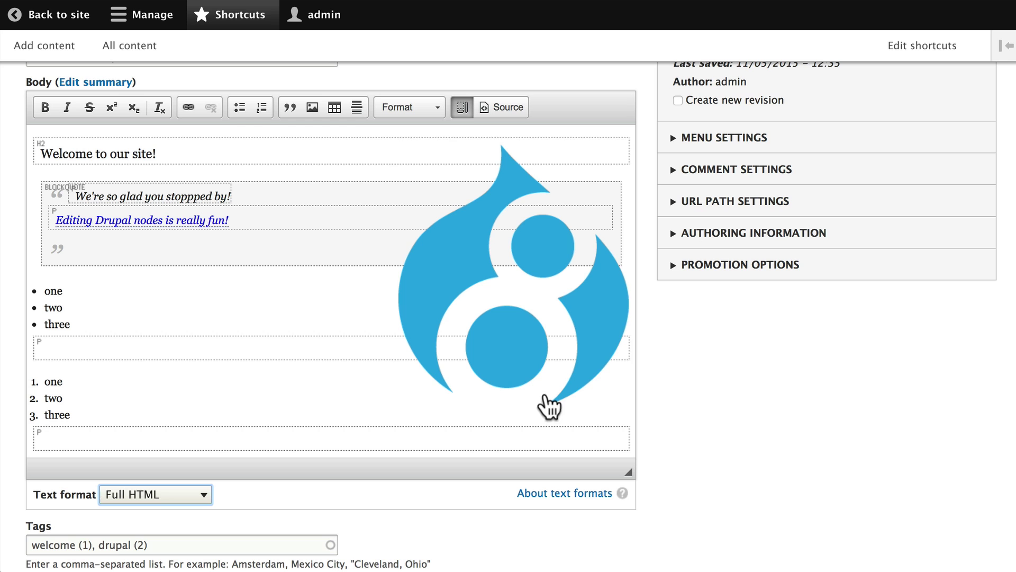
- Save the Welcome to Drupalville article with 'Save and keep published' and view the published page
{"action": "scroll", "coordinate": [260, 405], "scroll_direction": "up", "scroll_amount": 5}
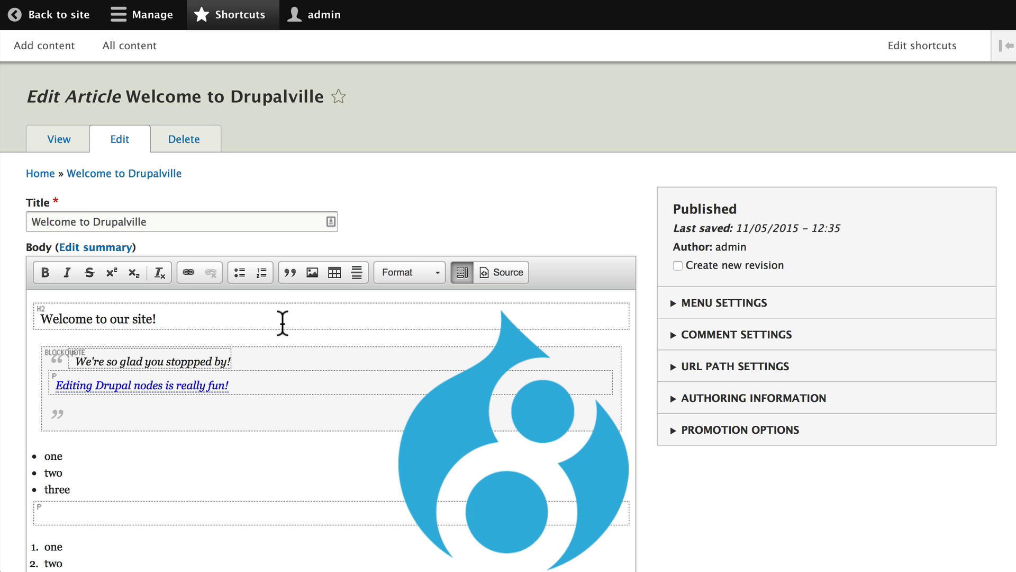
{"action": "scroll", "coordinate": [275, 331], "scroll_direction": "down", "scroll_amount": 6}
{"action": "scroll", "coordinate": [793, 345], "scroll_direction": "down", "scroll_amount": 5}
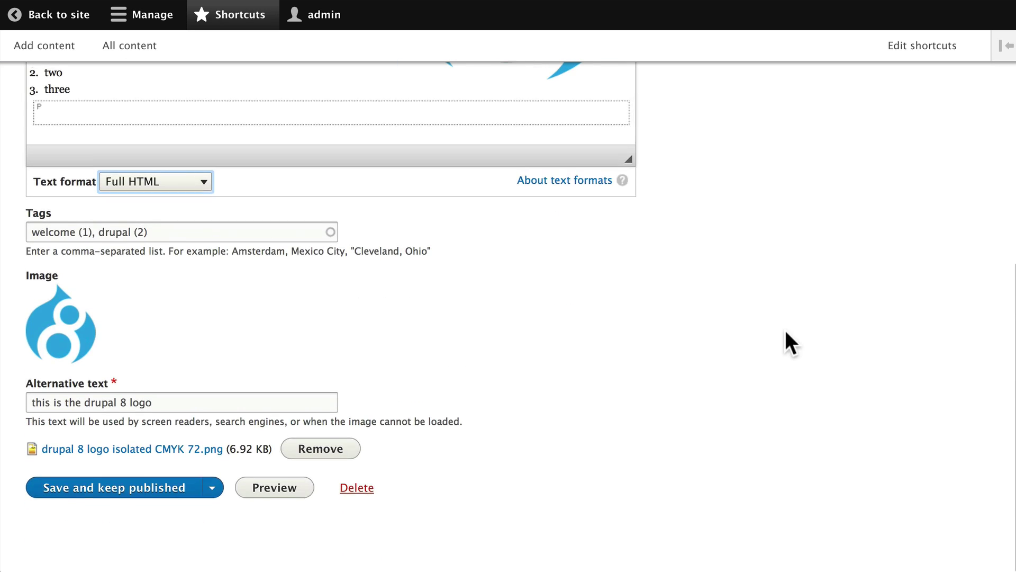
{"action": "left_click", "coordinate": [115, 491]}
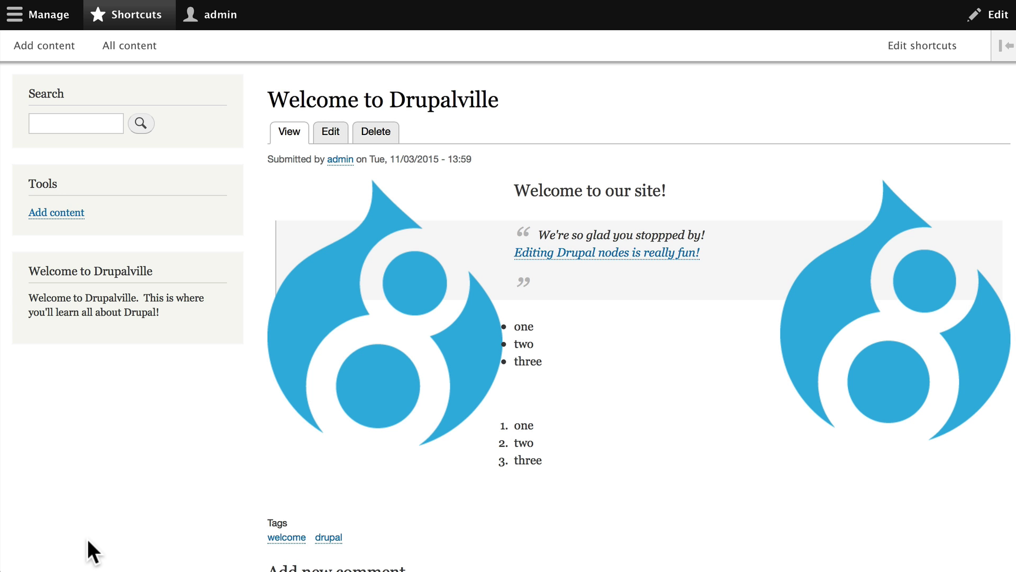